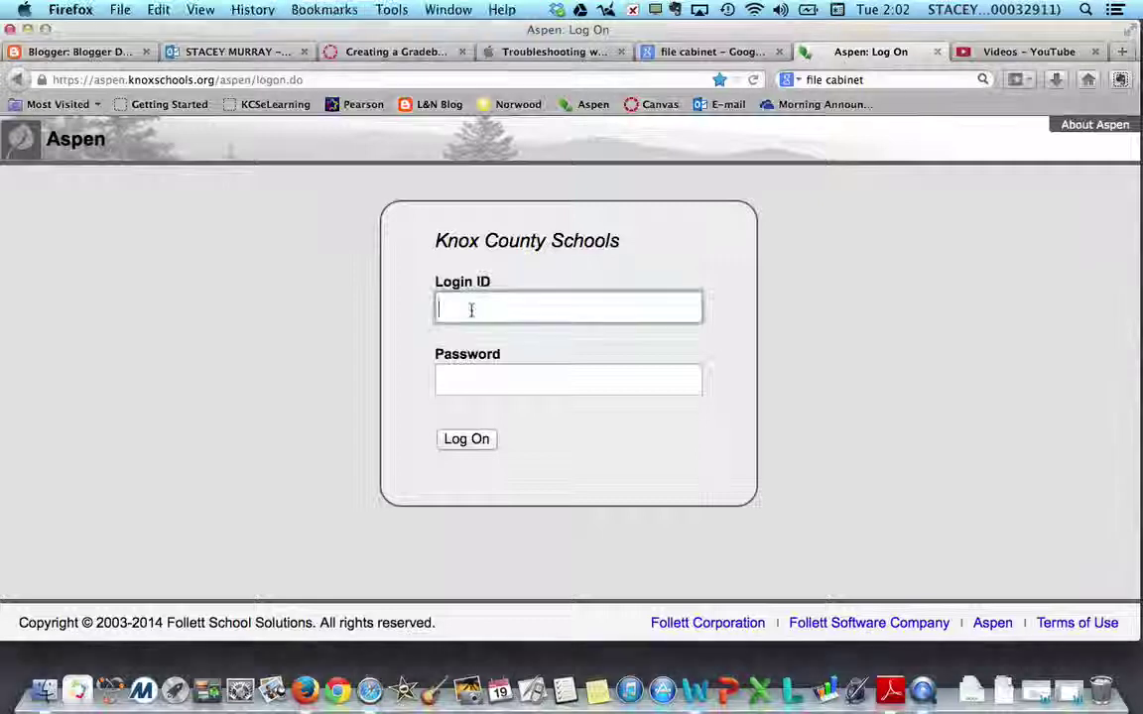
# Step: Log on to the Knox County Schools Aspen site with the saved staff login ID and password, declining to save the password
pyautogui.write('000')
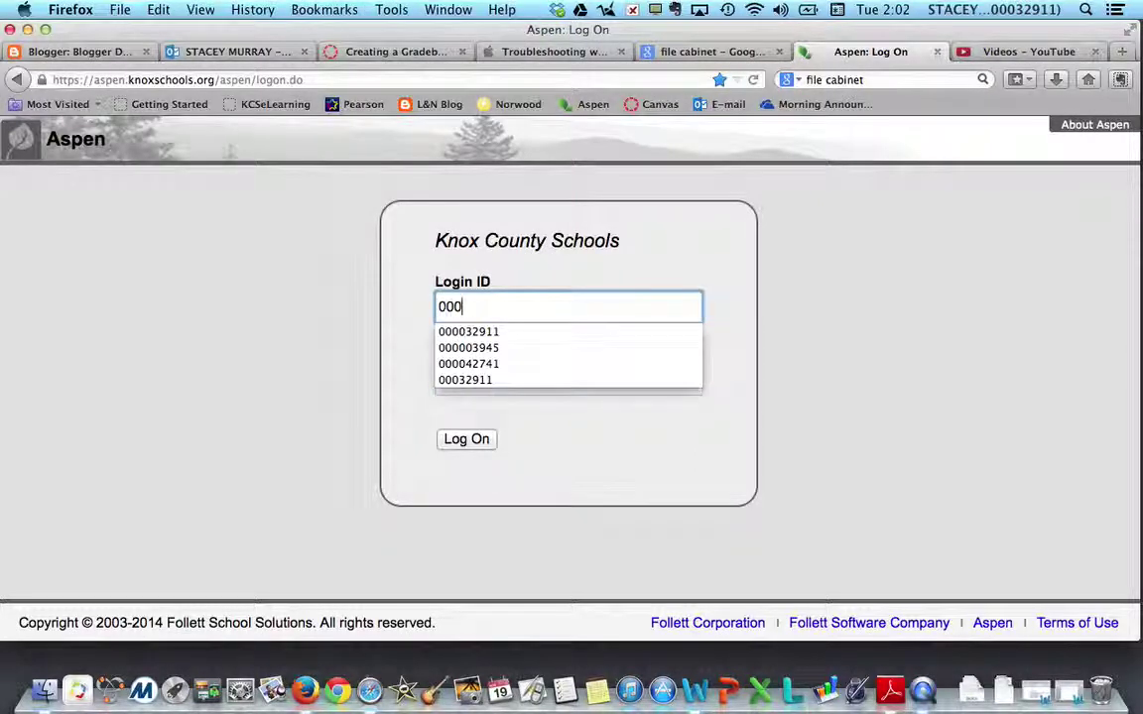
pyautogui.click(470, 347)
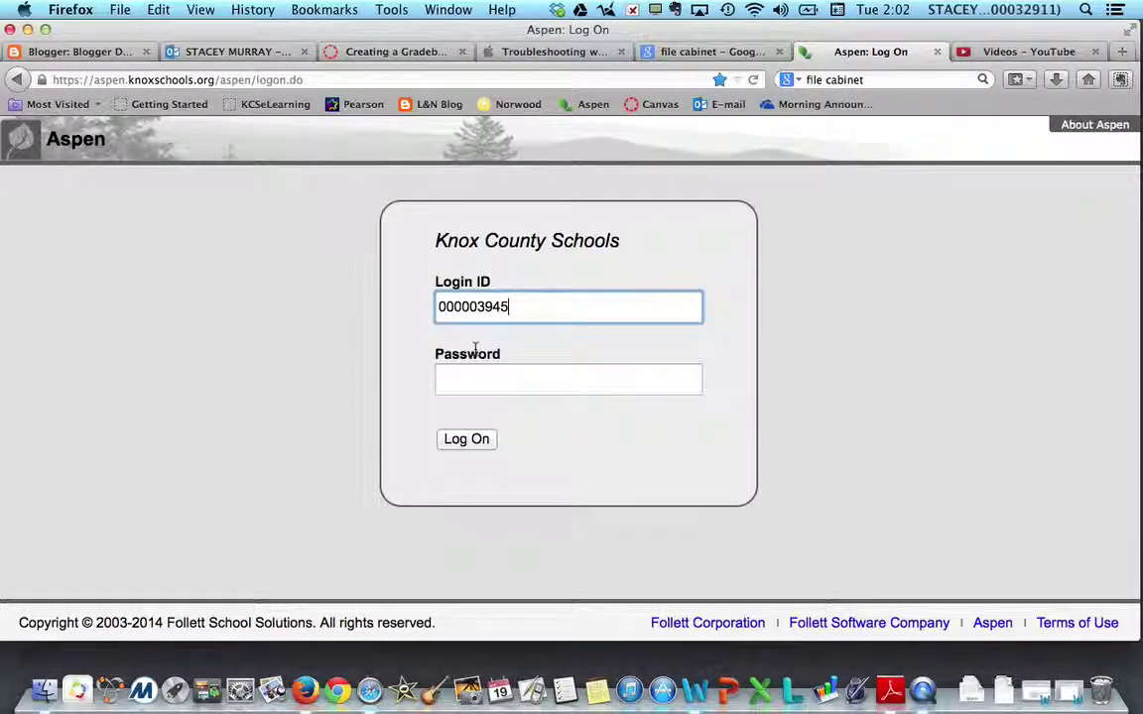
pyautogui.click(459, 381)
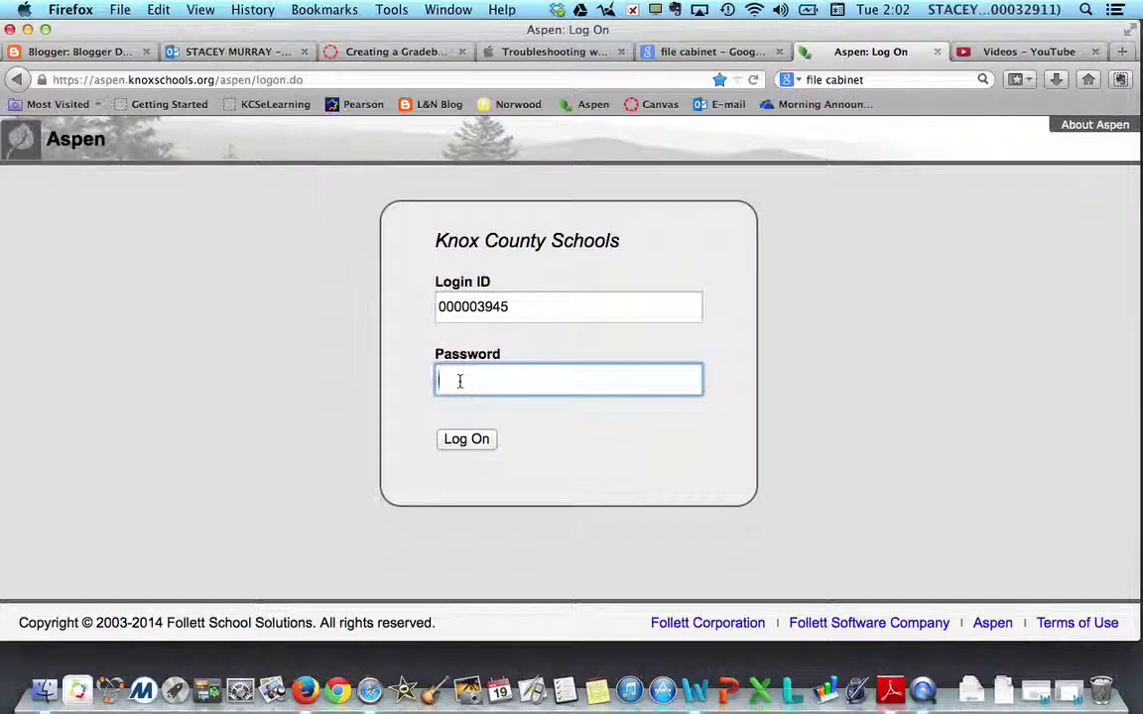
pyautogui.write('••••••••')
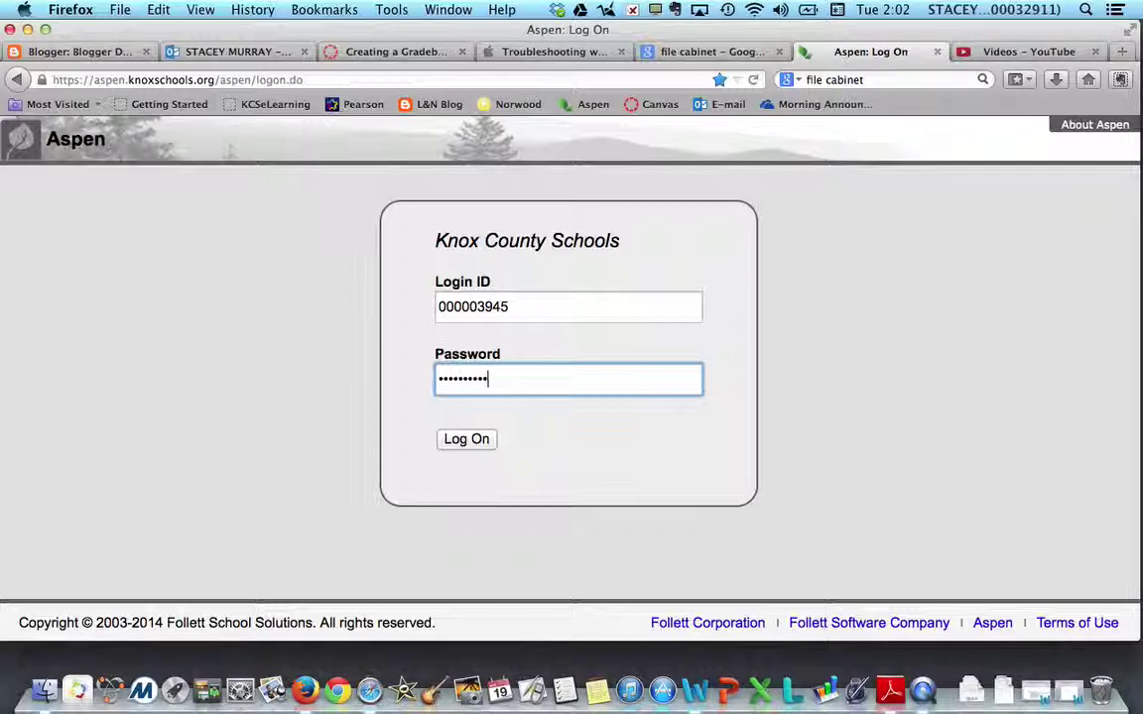
pyautogui.click(471, 452)
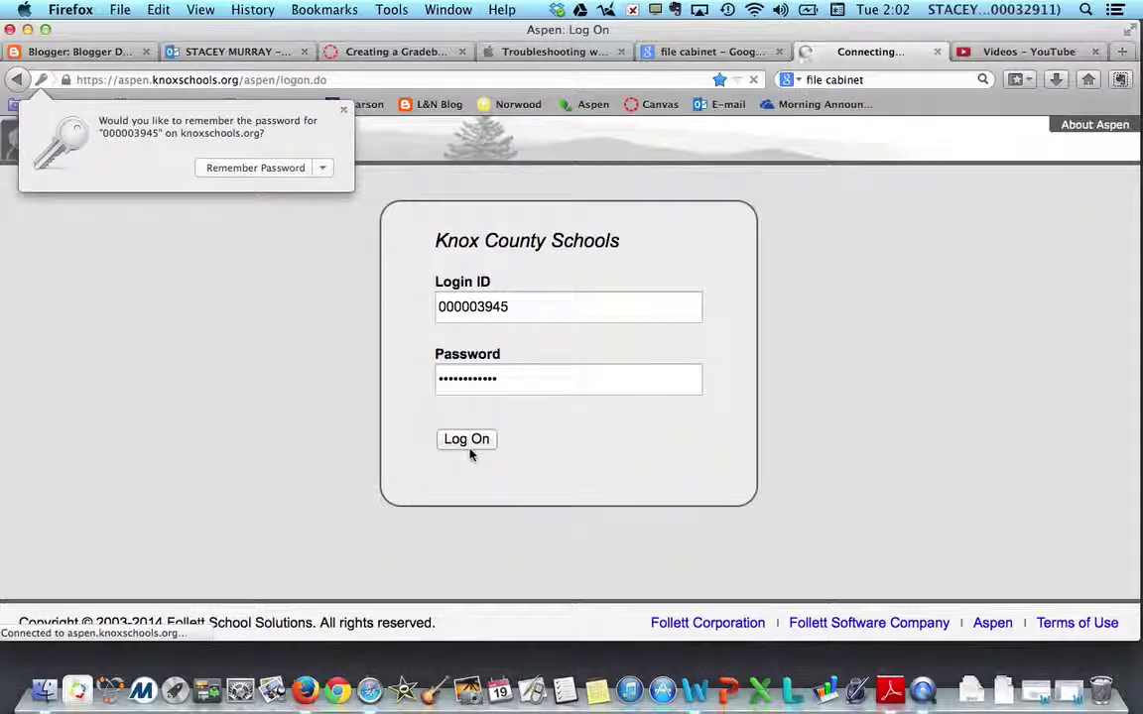
pyautogui.click(343, 109)
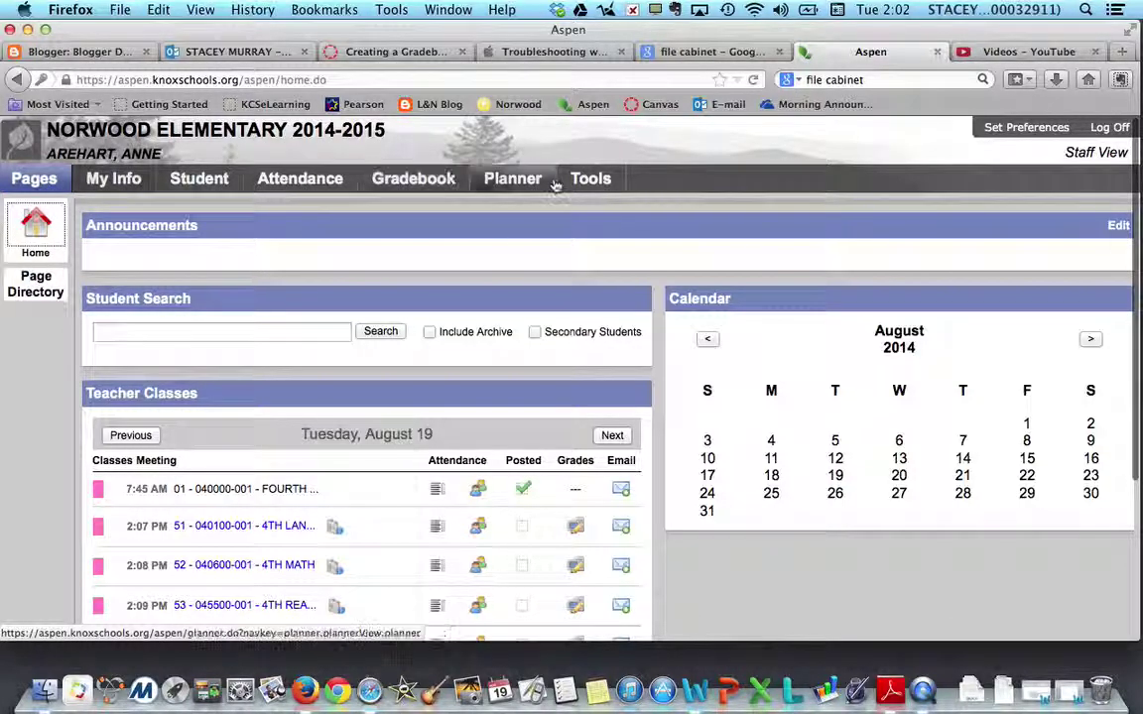
# Step: Return to Firefox and open the Gradebook listing the seven current 4th-grade classes
pyautogui.click(218, 205)
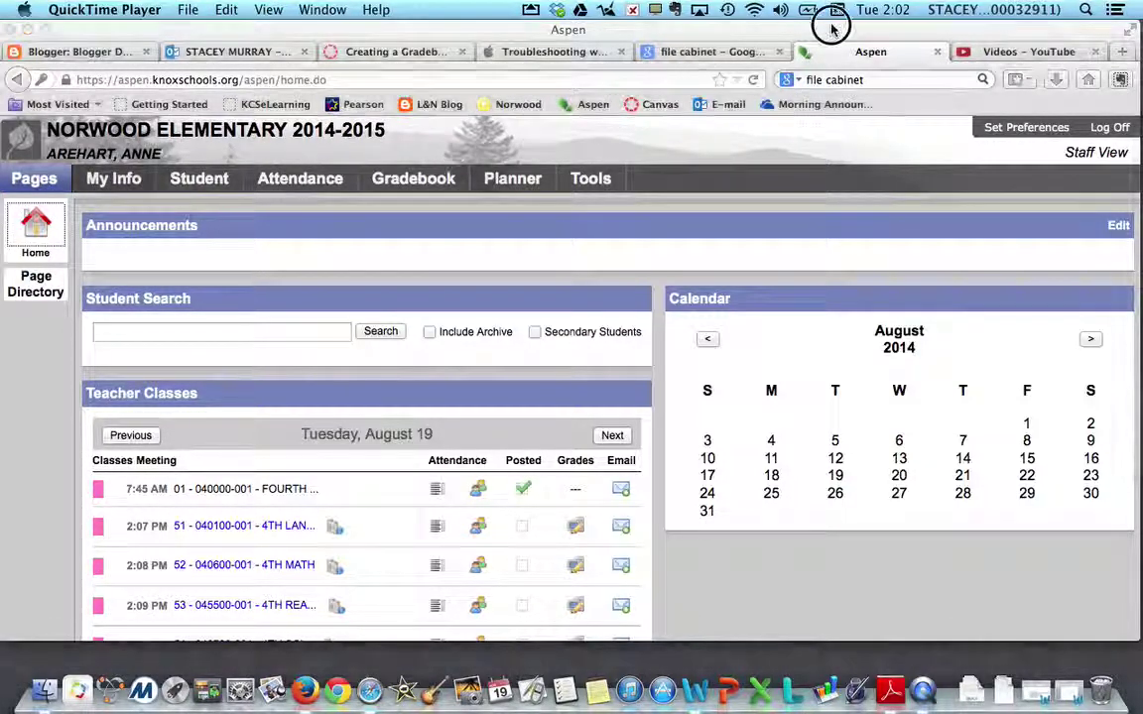
pyautogui.click(400, 186)
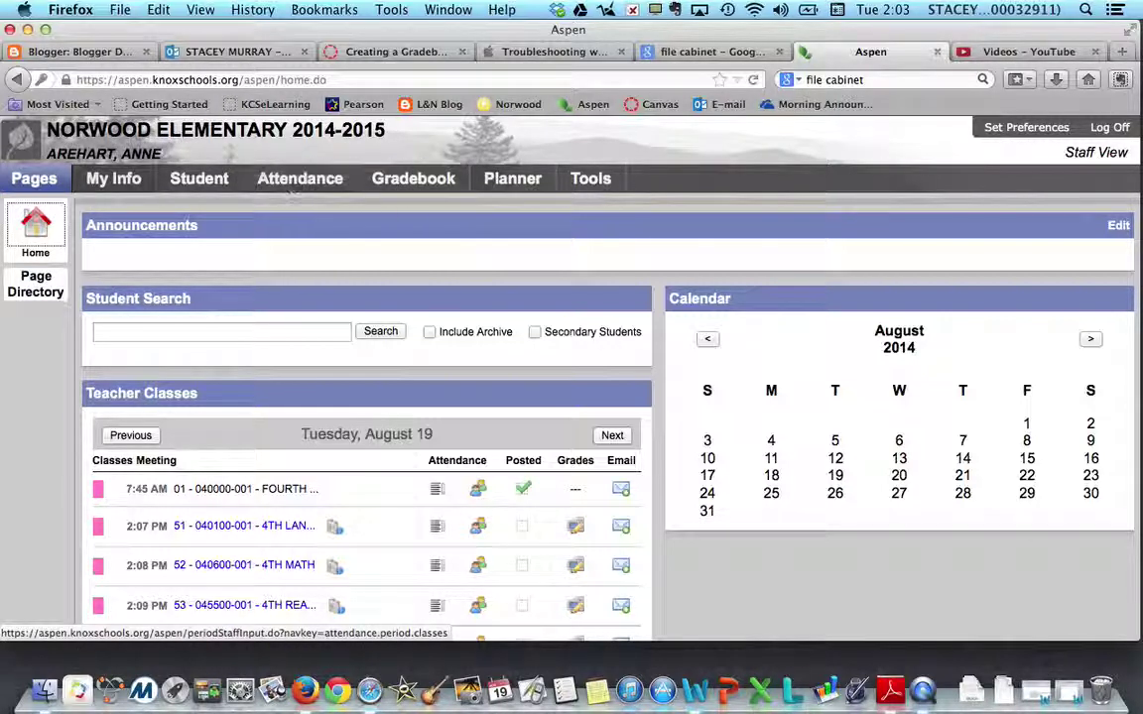
pyautogui.click(424, 183)
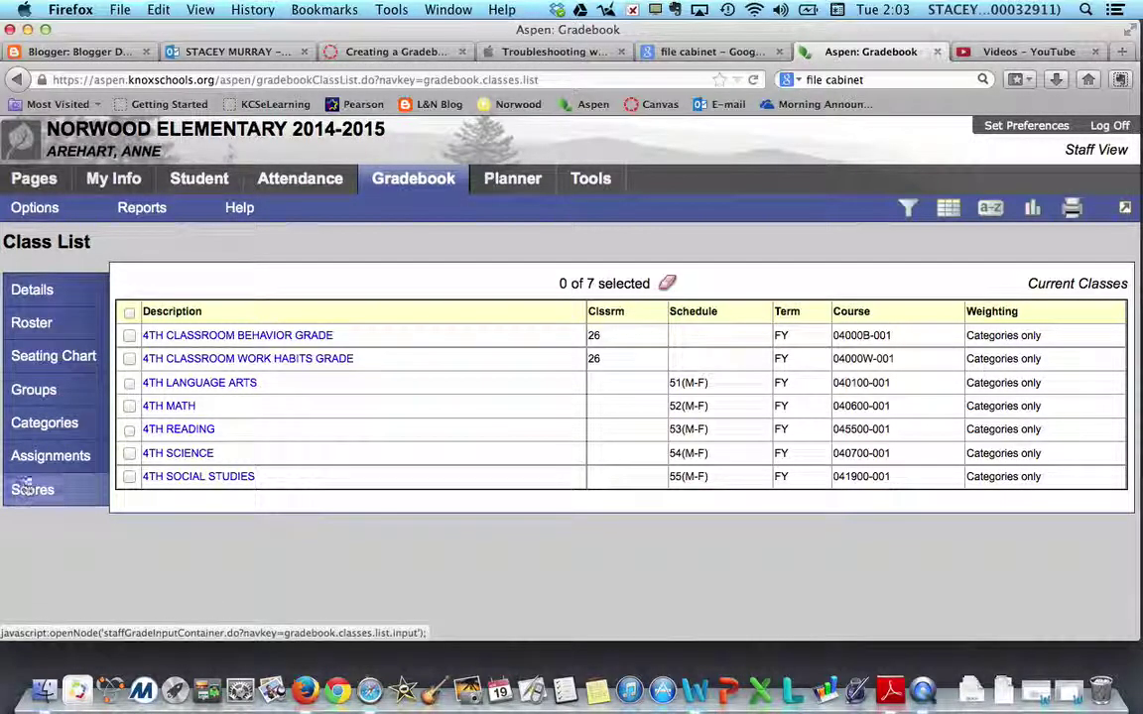
# Step: Delete the old HW category from 4TH CLASSROOM BEHAVIOR GRADE and start a new category
pyautogui.click(40, 425)
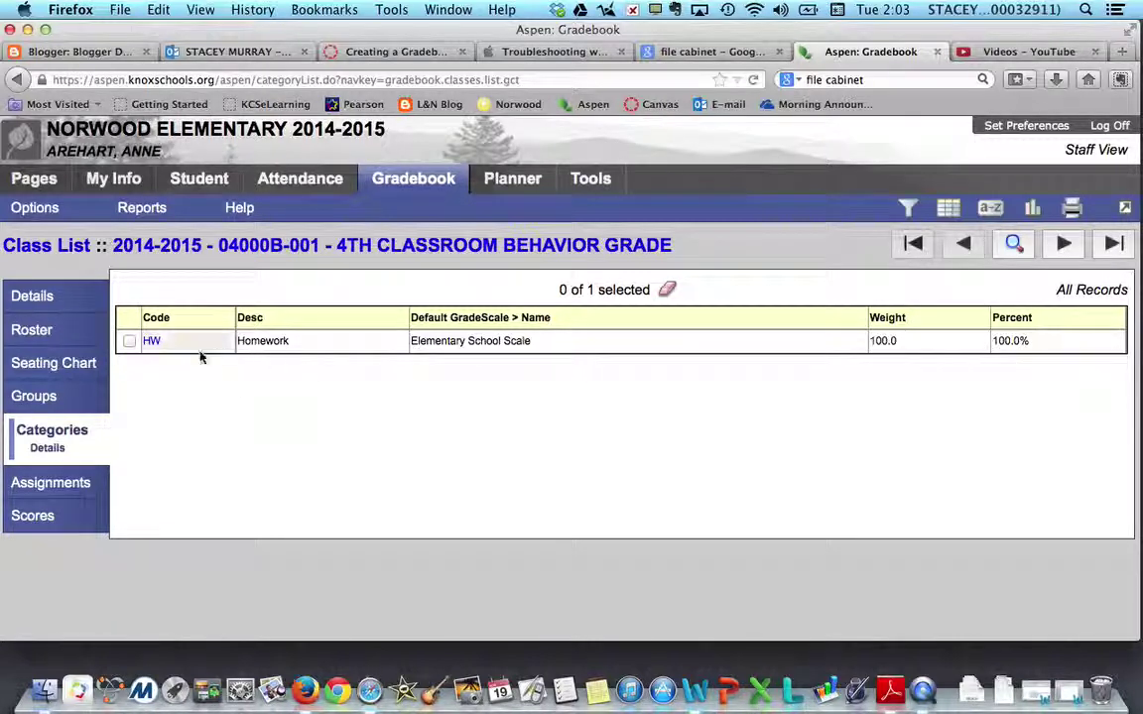
pyautogui.click(129, 343)
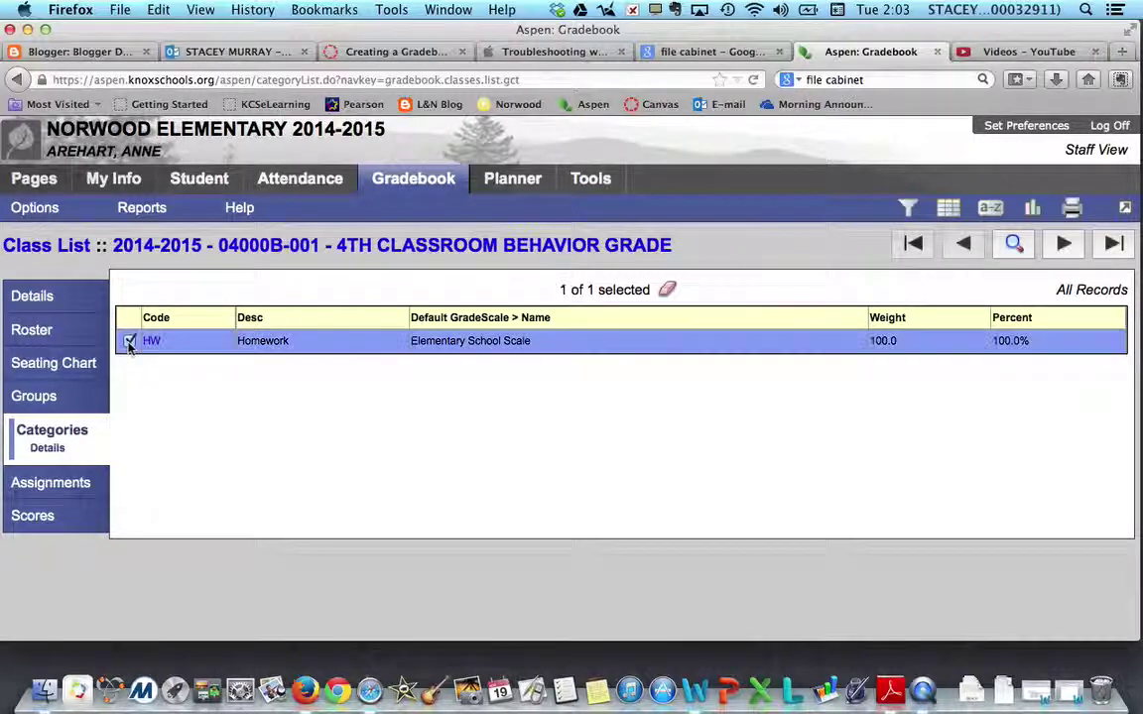
pyautogui.click(35, 207)
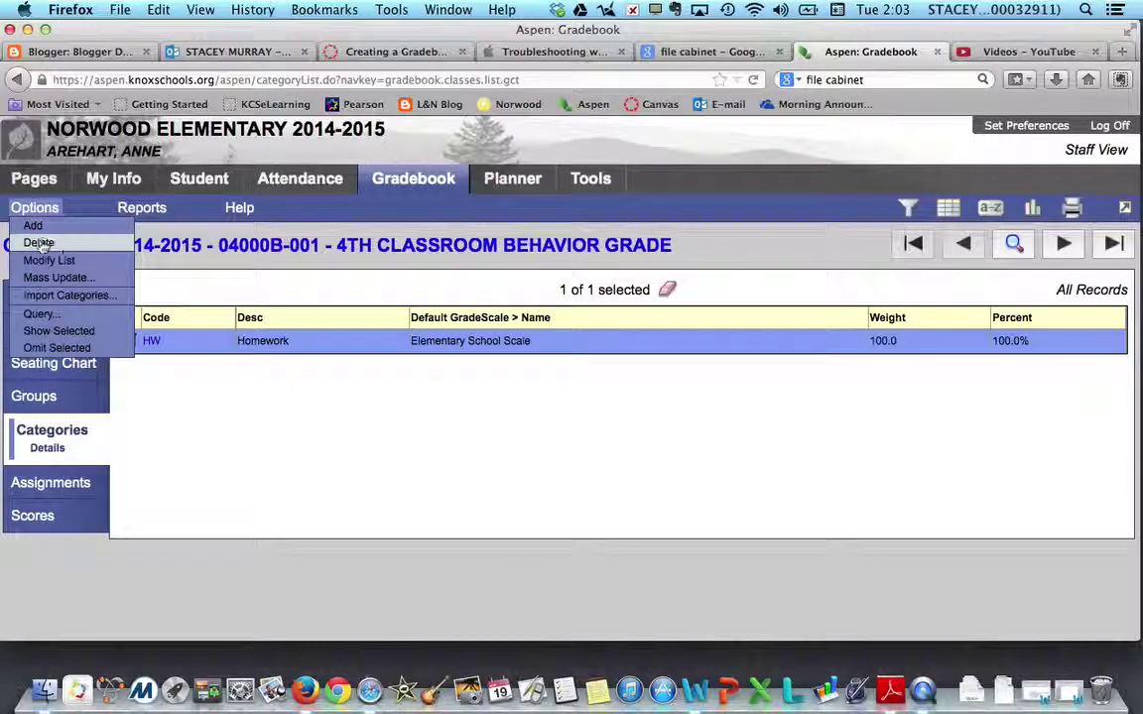
pyautogui.click(37, 242)
pyautogui.click(623, 354)
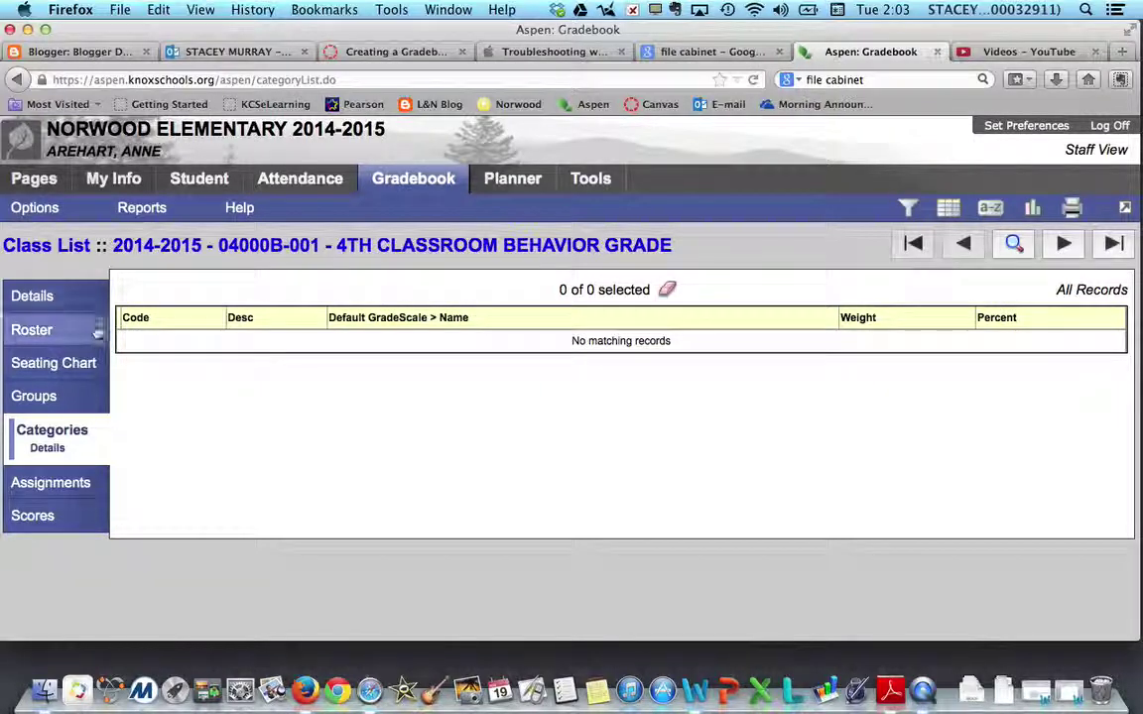
pyautogui.click(35, 208)
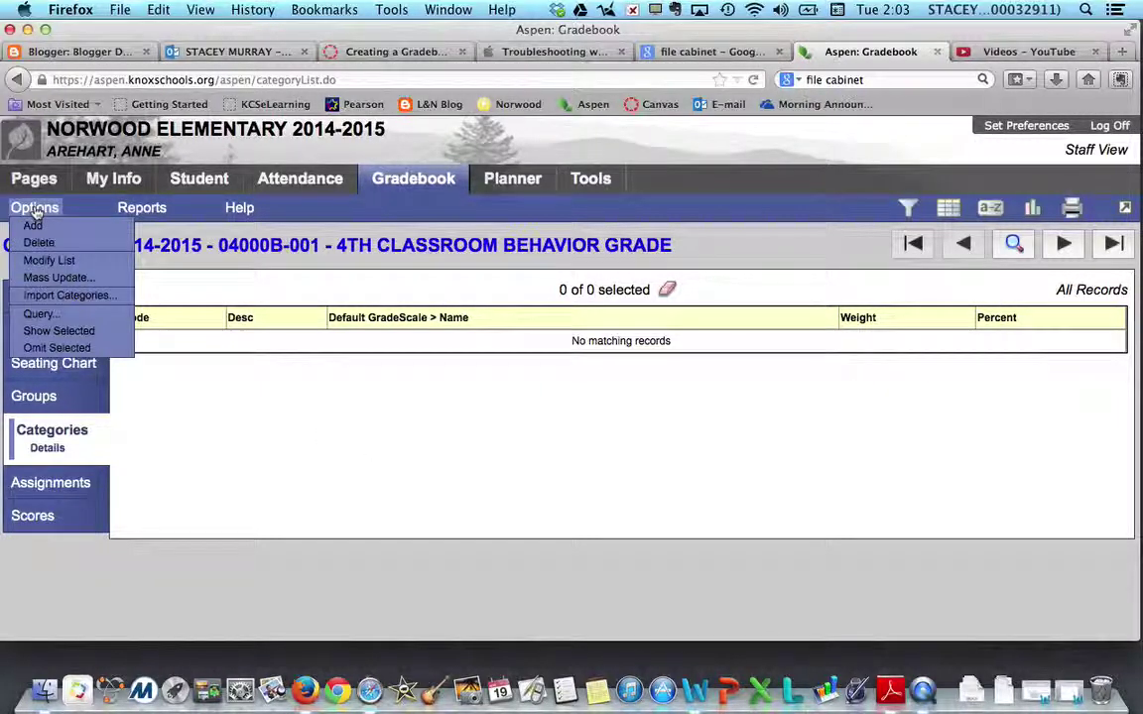
pyautogui.click(34, 226)
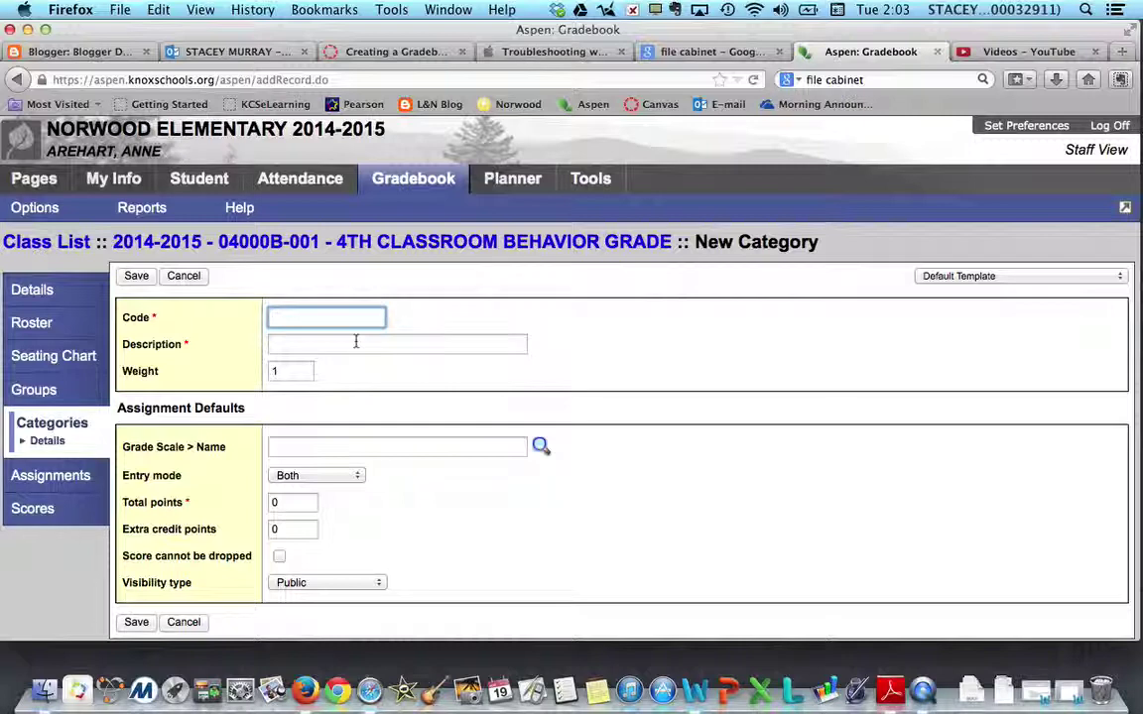
# Step: Enter category code hw with description Homework, no trailing space, keeping weight 1
pyautogui.write('h')
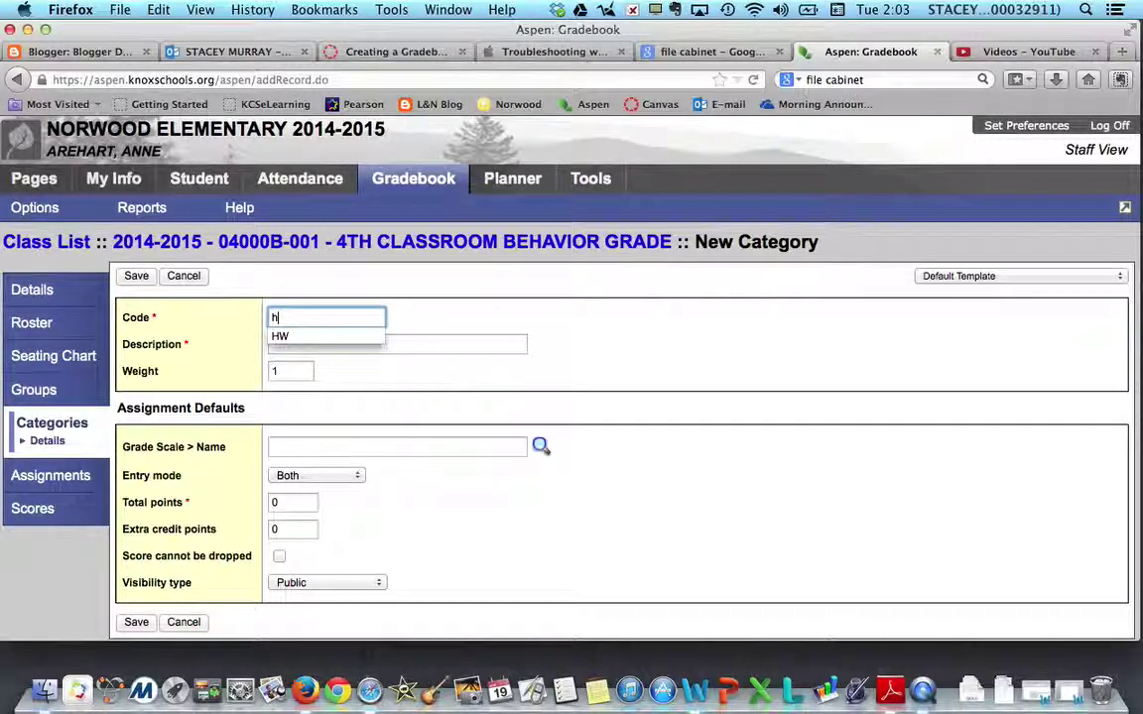
pyautogui.write('w')
pyautogui.press('Tab')
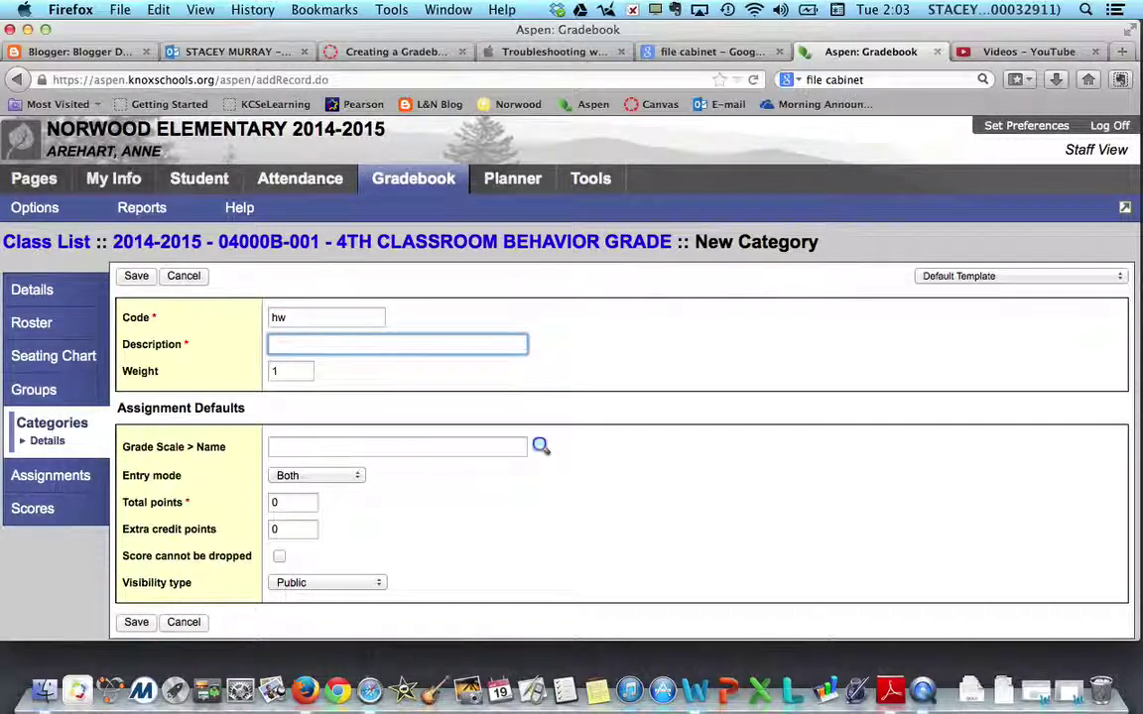
pyautogui.write('Homew')
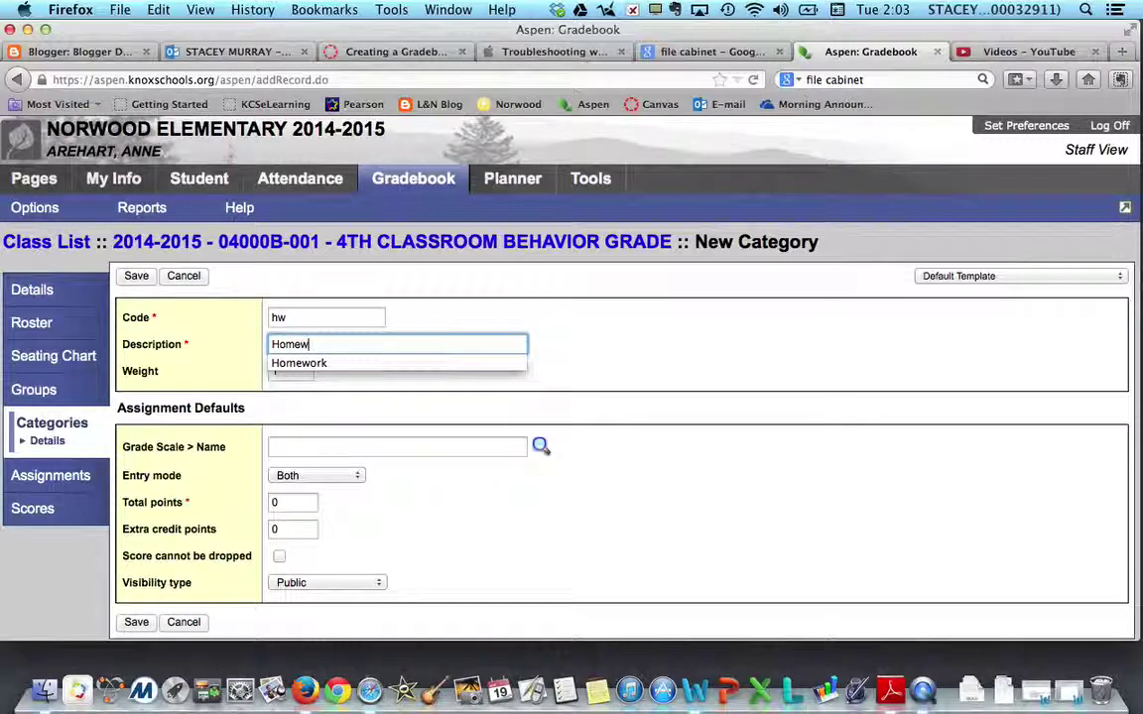
pyautogui.write('ork')
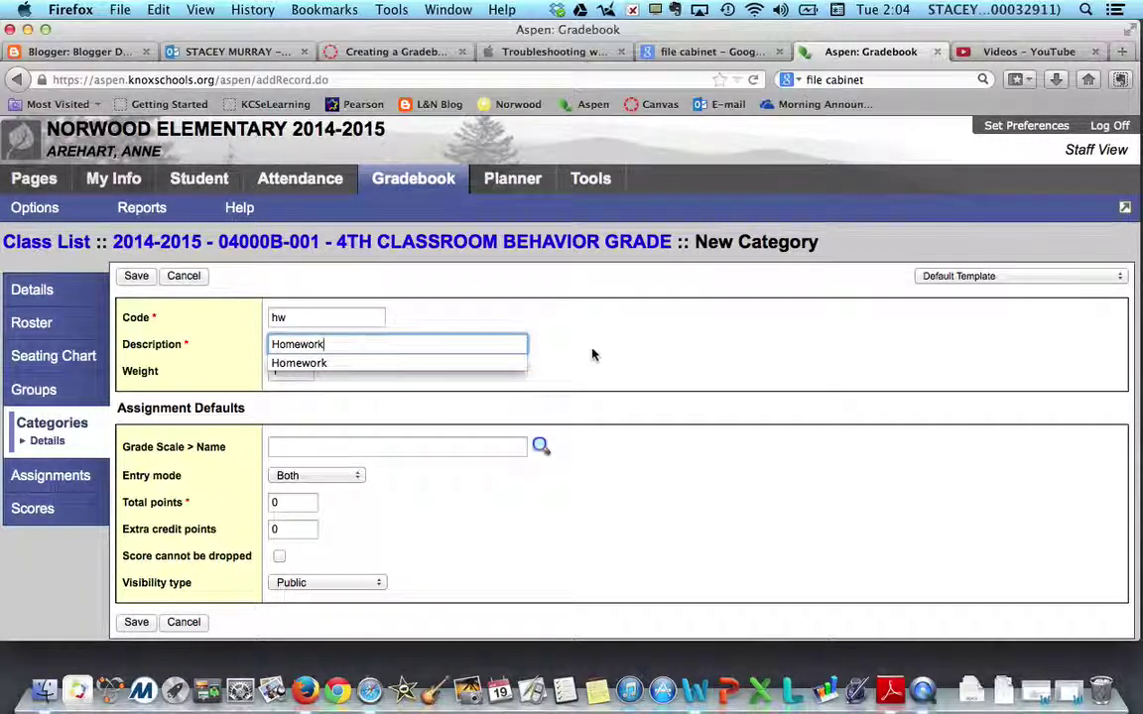
pyautogui.press('Tab')
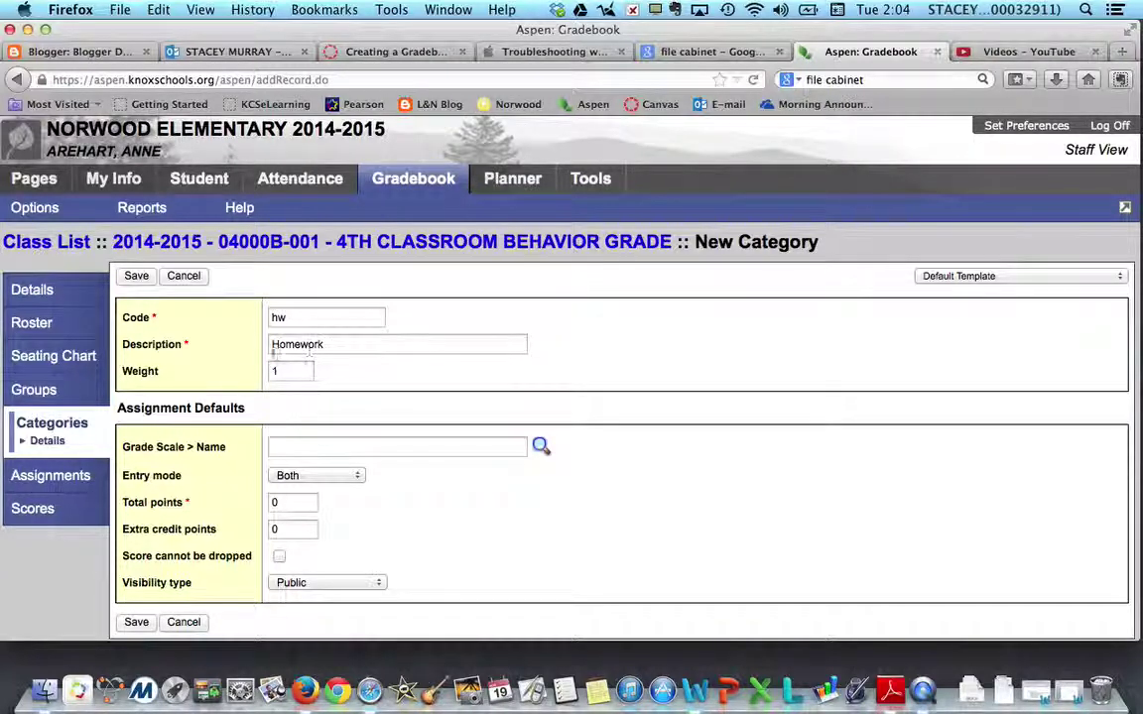
pyautogui.click(334, 345)
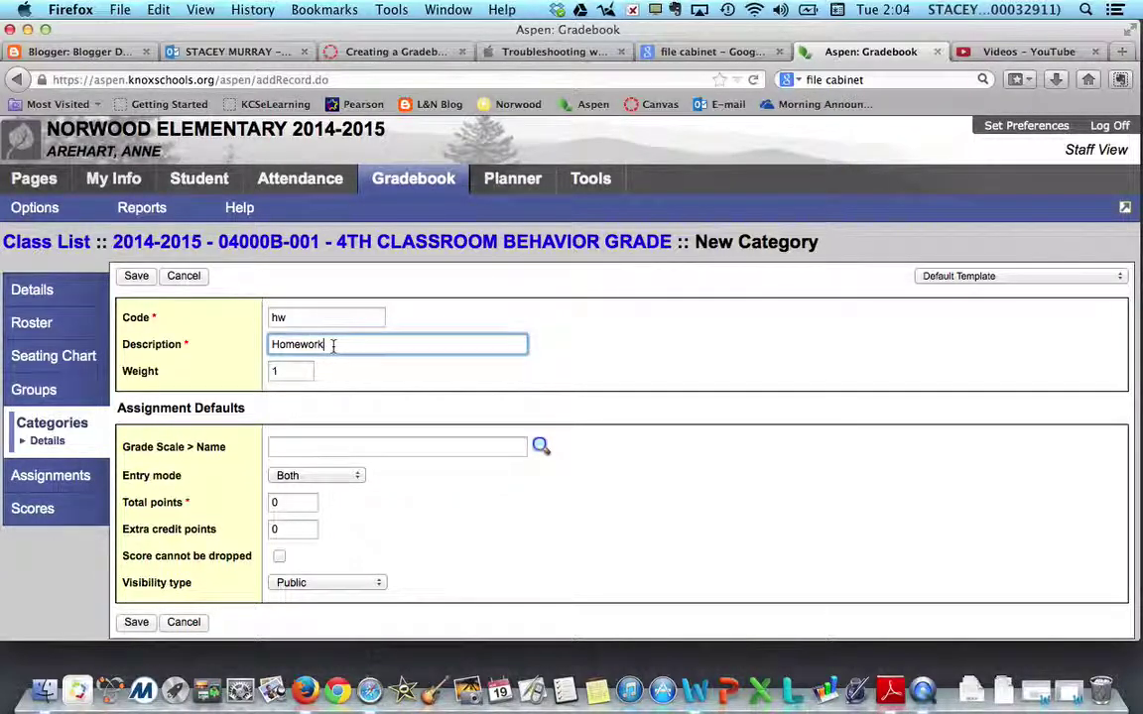
pyautogui.press('BackSpace')
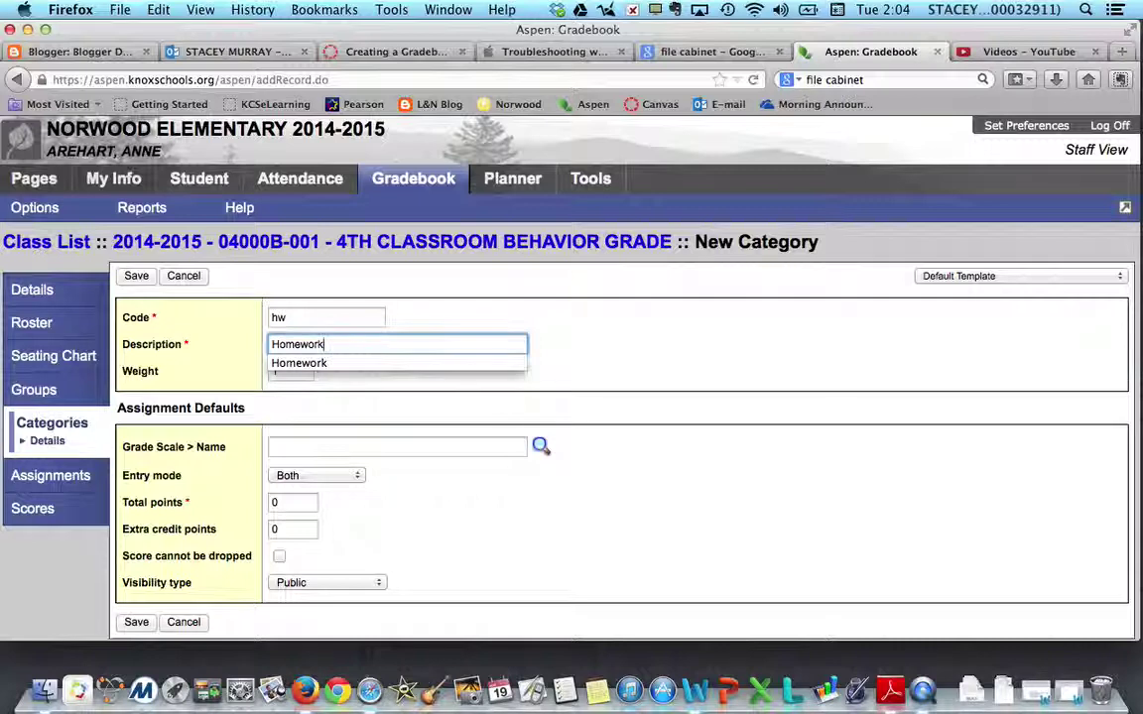
pyautogui.press('Down')
pyautogui.click(600, 344)
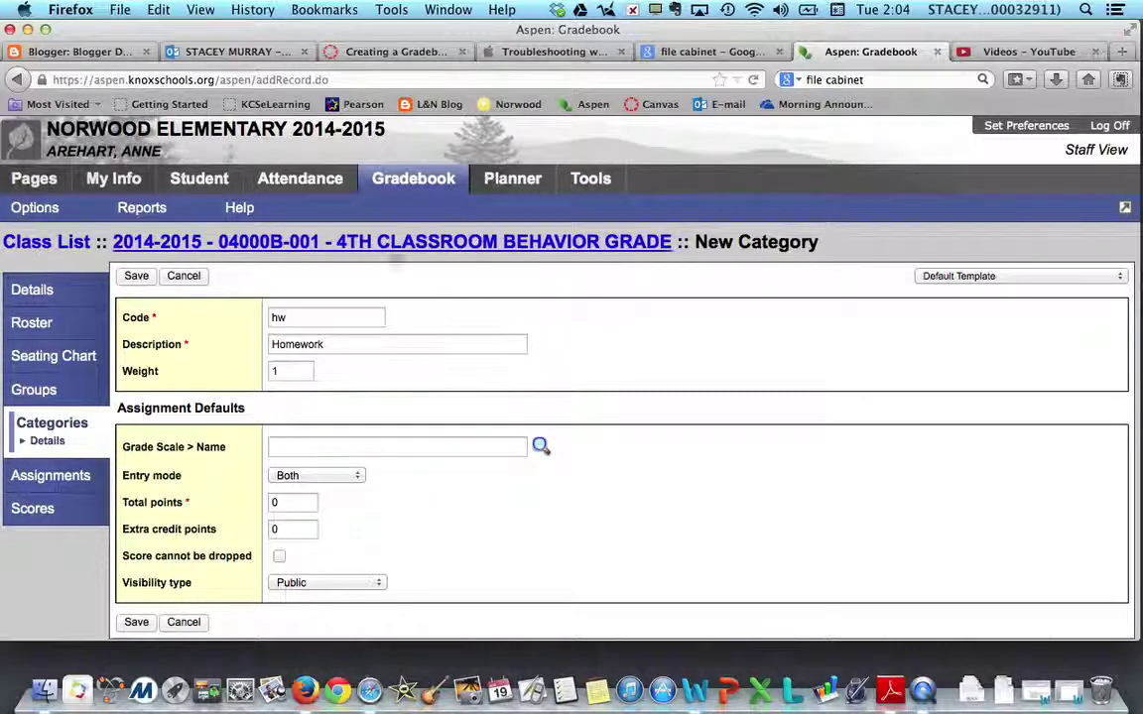
pyautogui.click(295, 372)
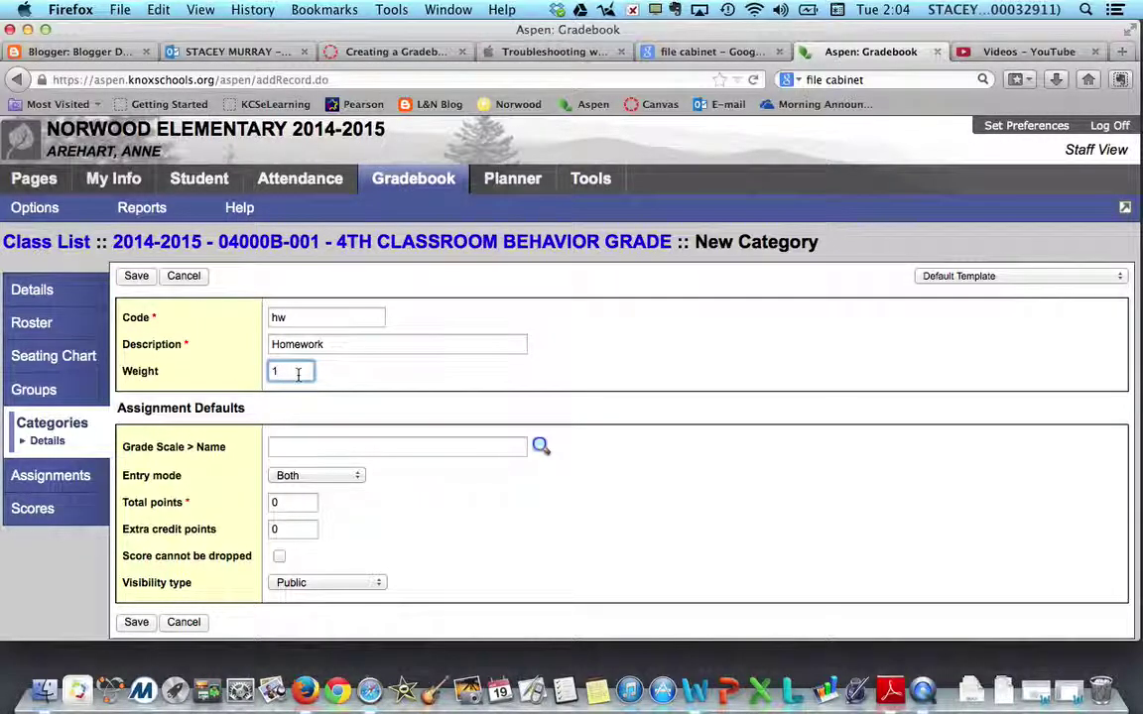
pyautogui.click(357, 448)
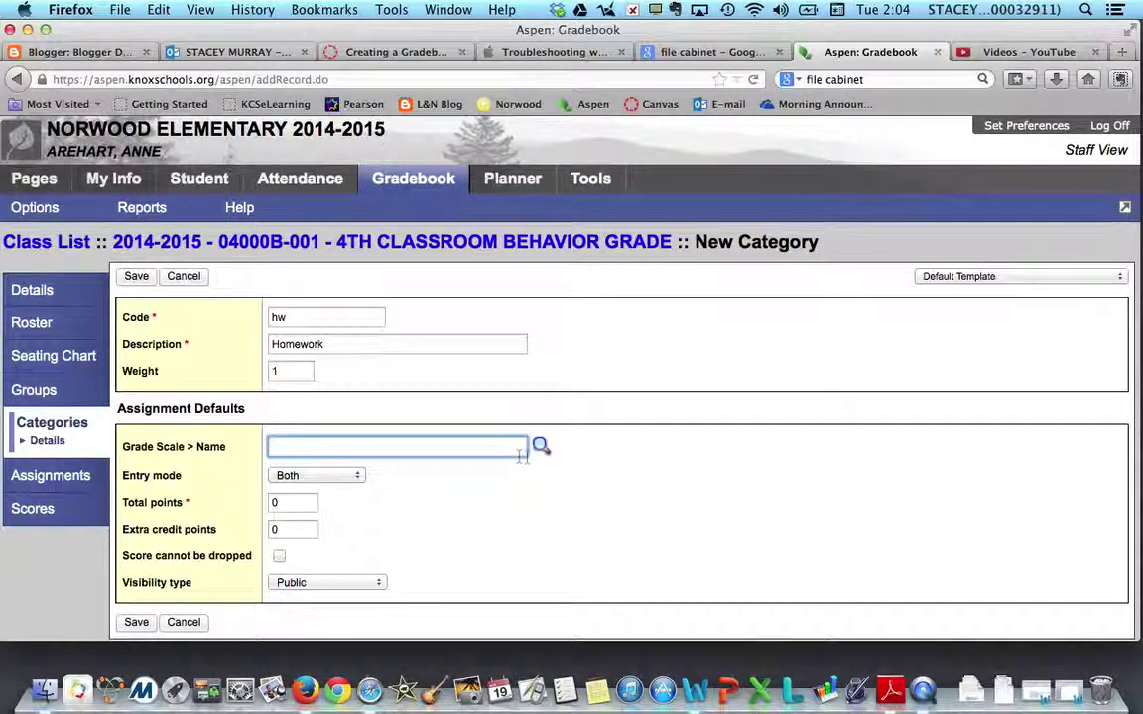
# Step: Choose Elementary School Scale from the grade scale pick list for the hw category
pyautogui.click(540, 447)
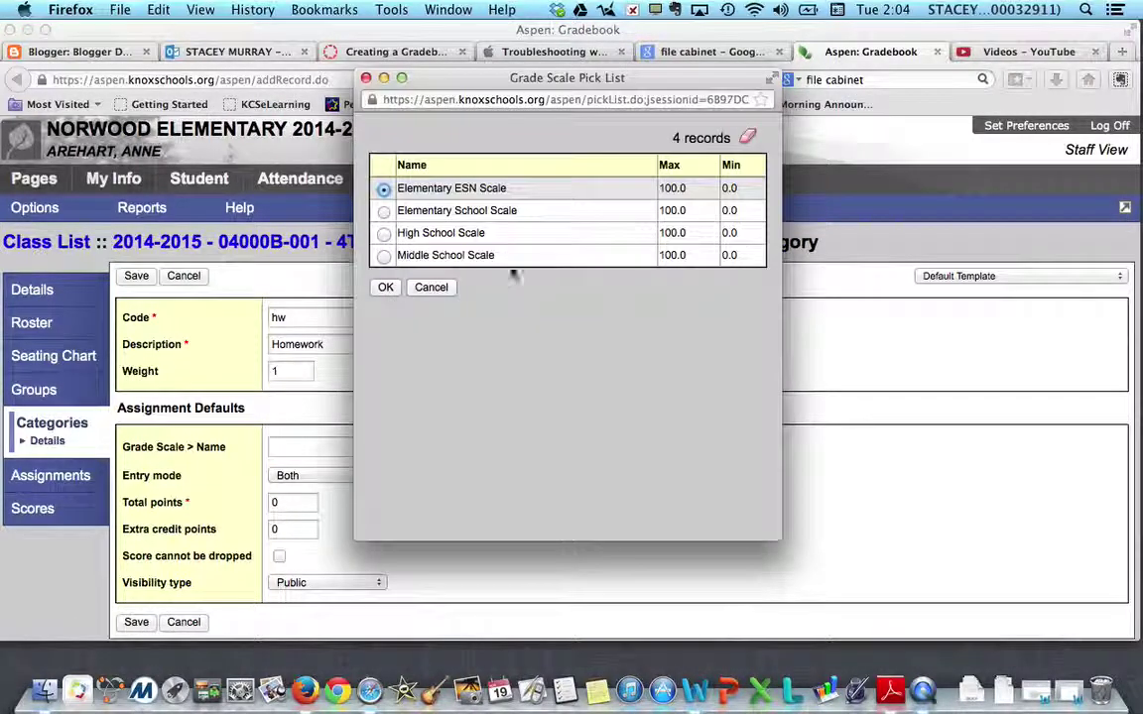
pyautogui.click(385, 215)
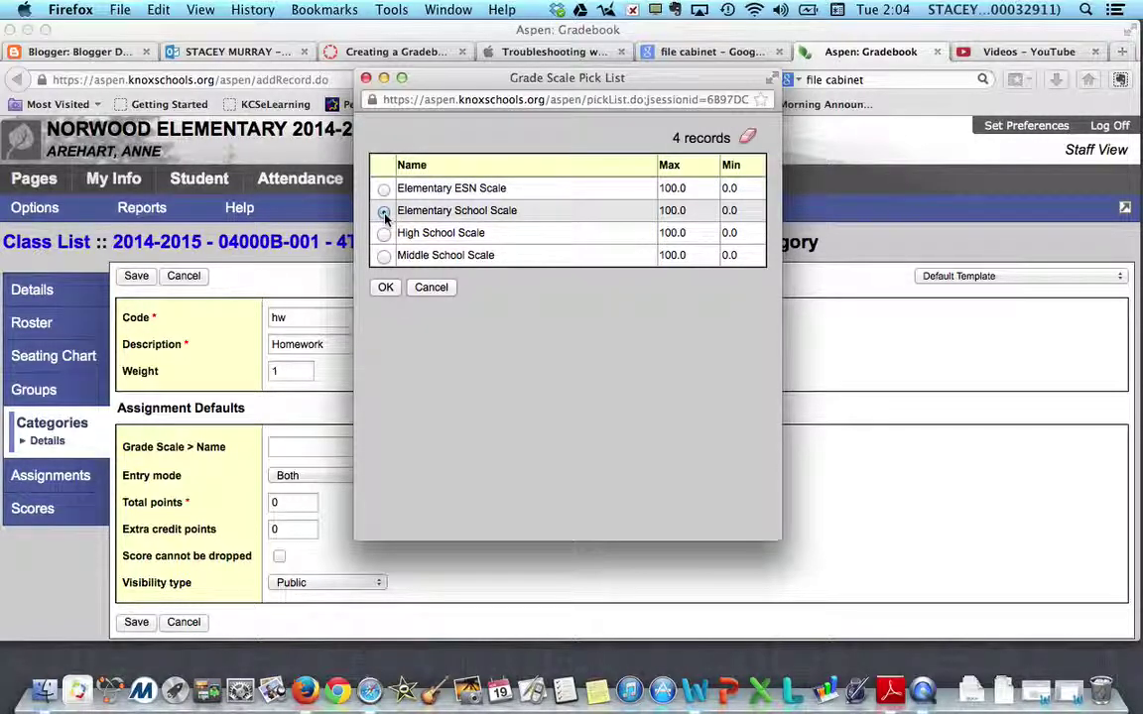
pyautogui.click(385, 288)
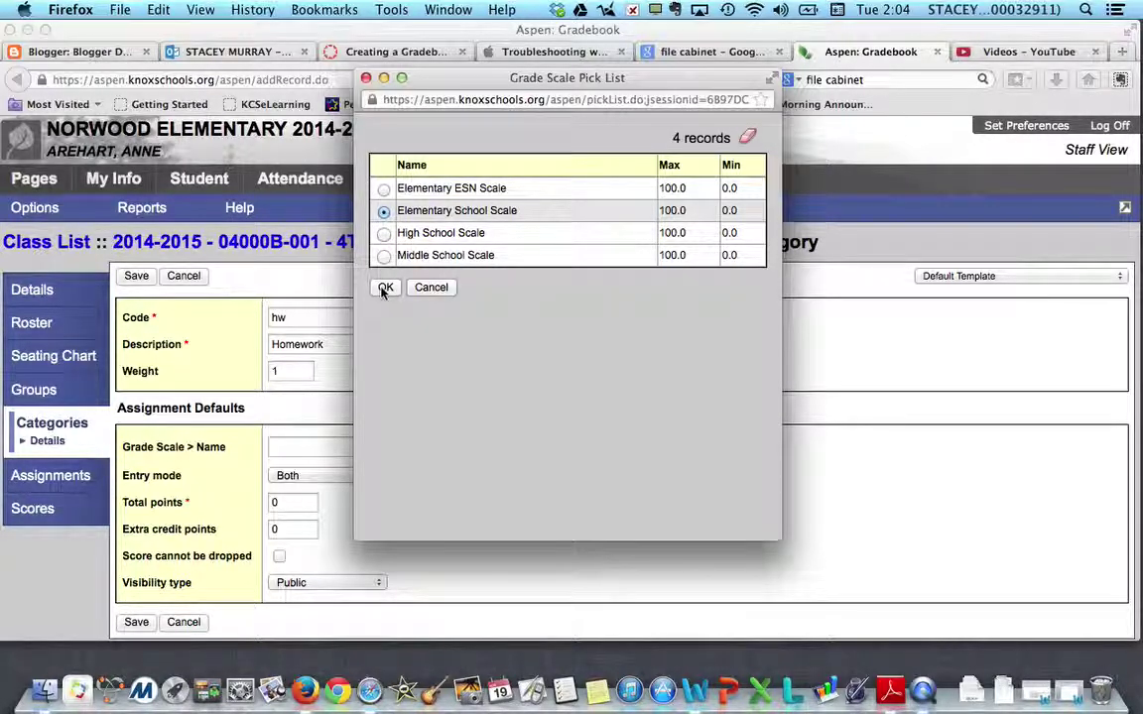
pyautogui.click(385, 288)
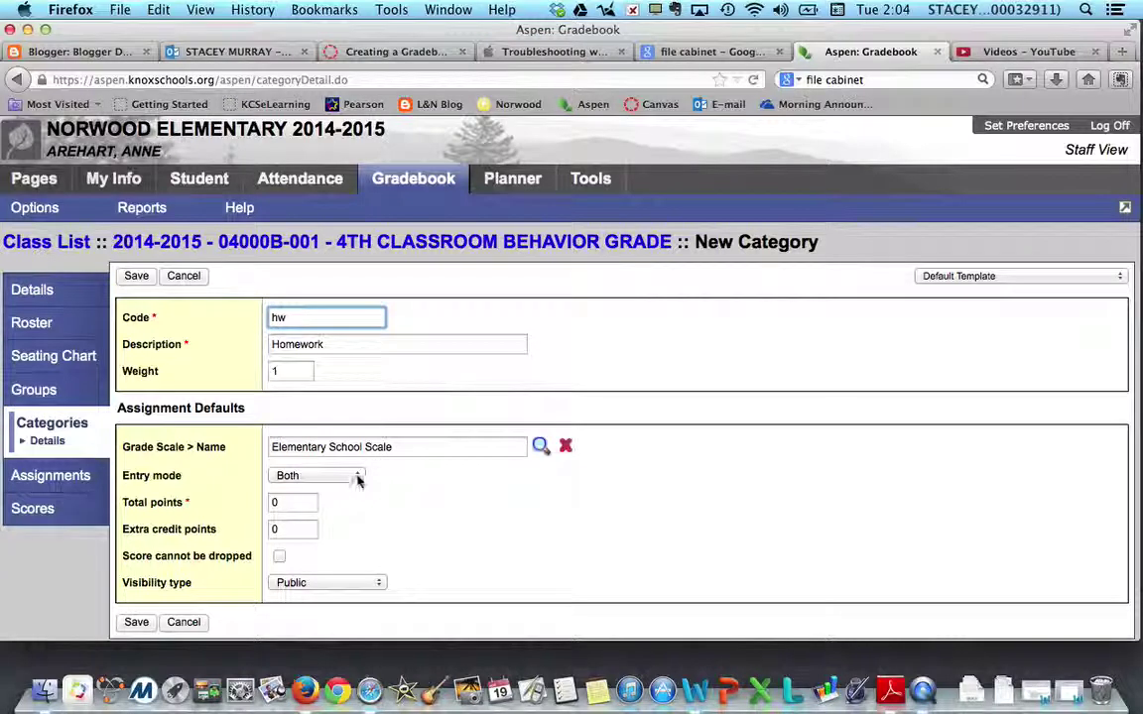
# Step: Keep entry mode at Both and change Total points from 0 to 100
pyautogui.click(358, 478)
pyautogui.click(358, 477)
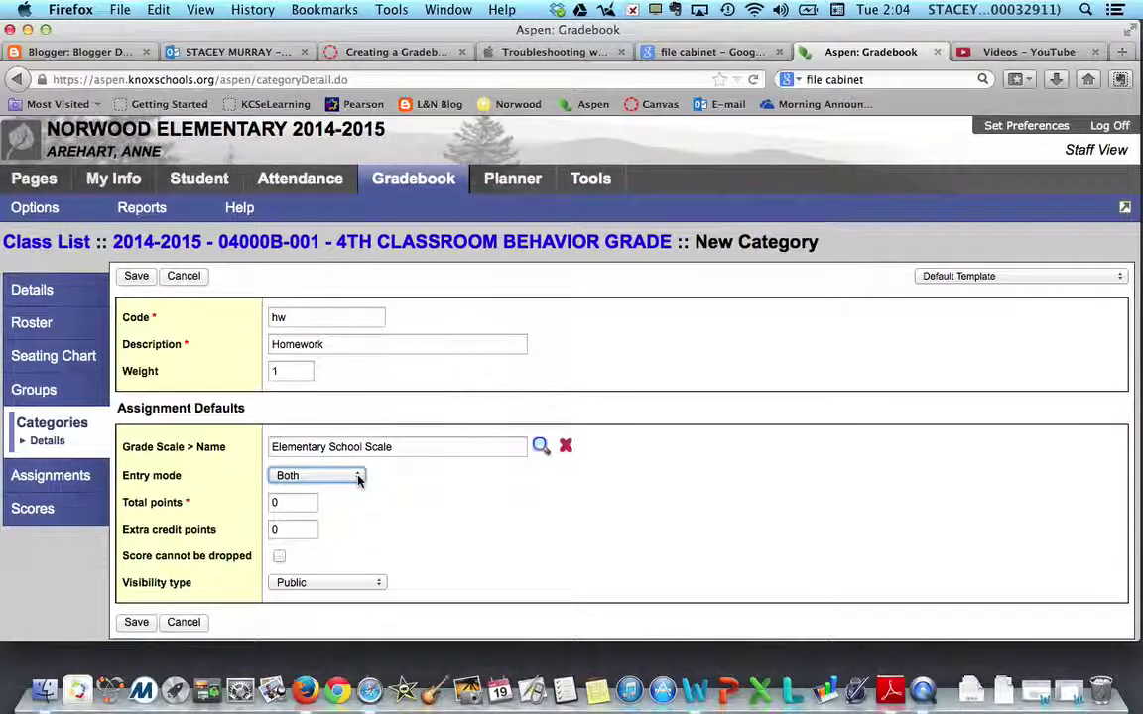
pyautogui.click(358, 476)
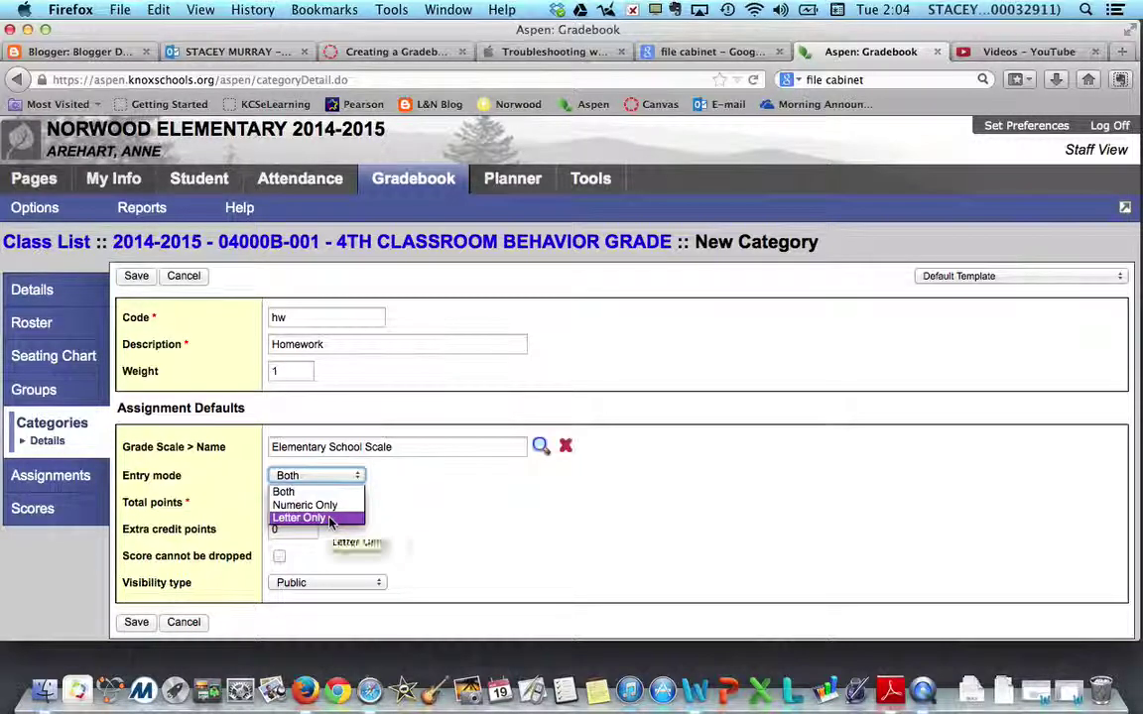
pyautogui.click(358, 481)
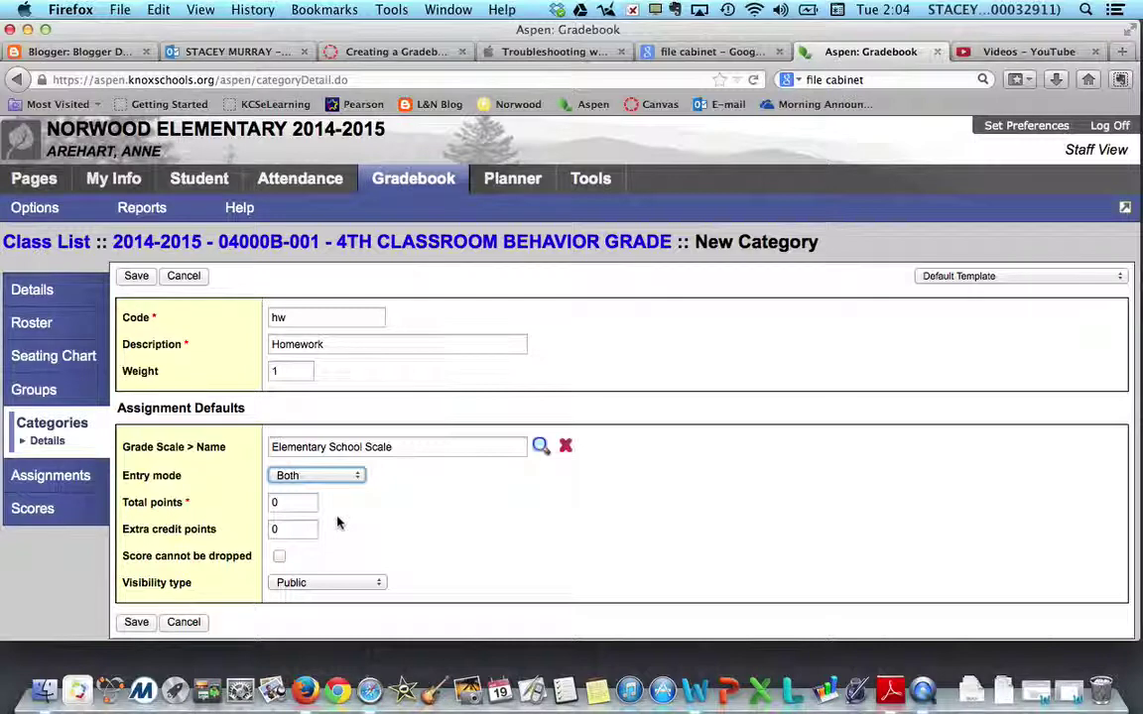
pyautogui.click(289, 504)
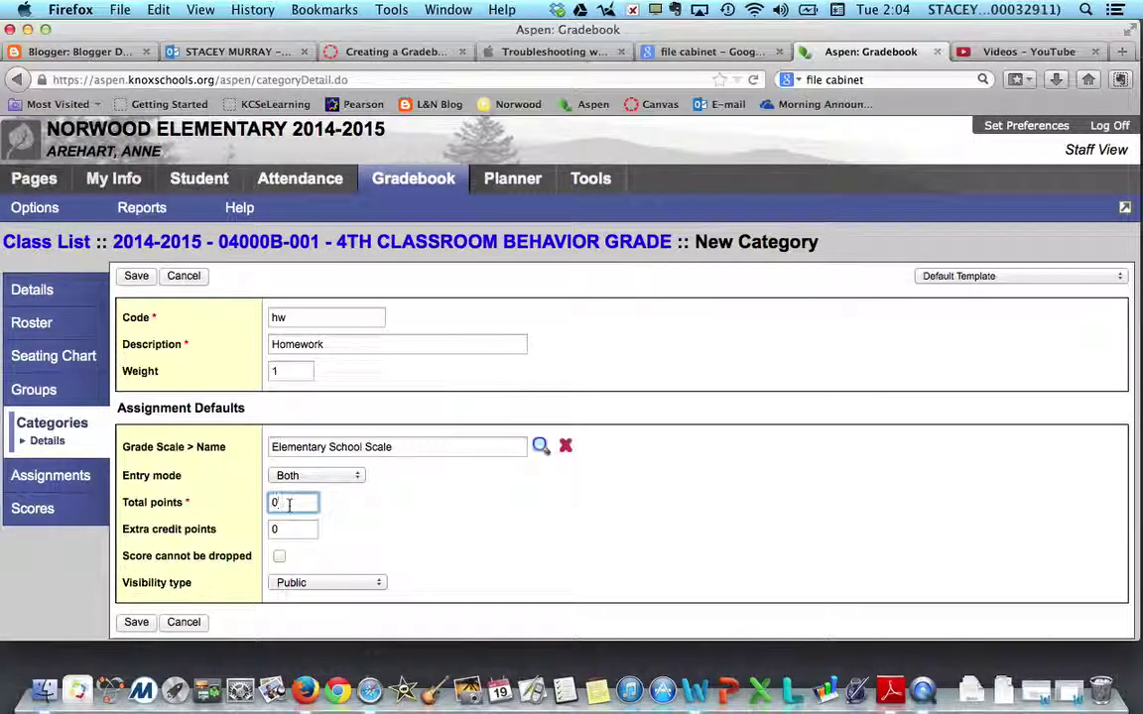
pyautogui.press('BackSpace')
pyautogui.write('100')
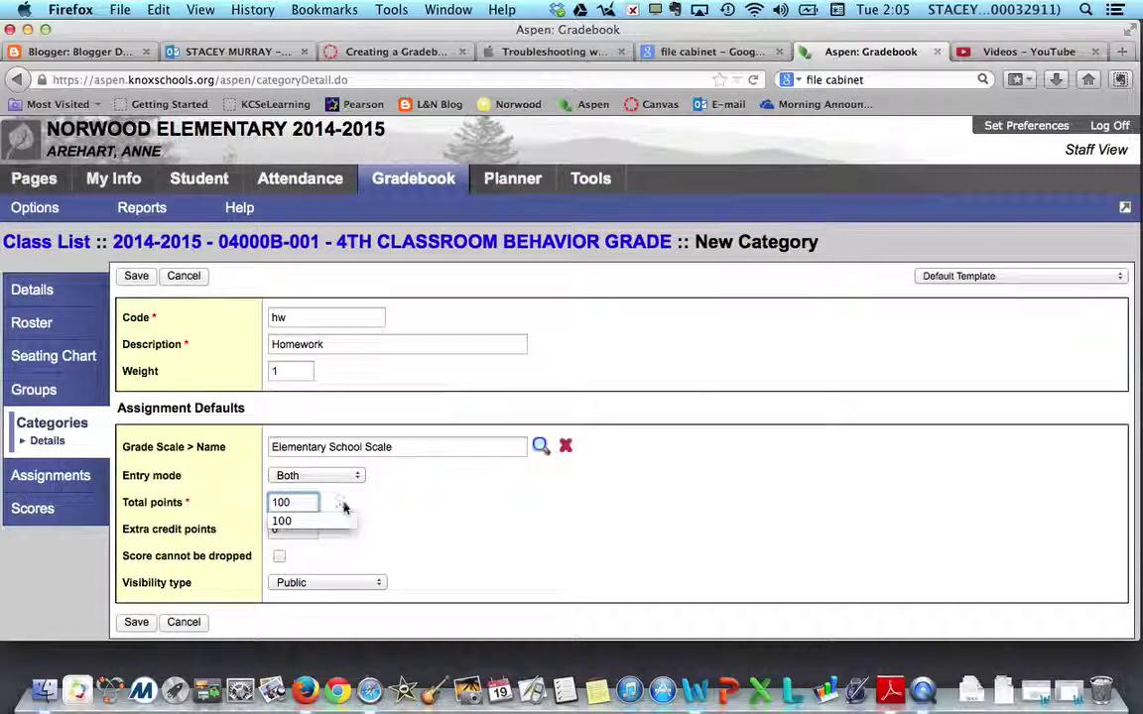
pyautogui.click(345, 507)
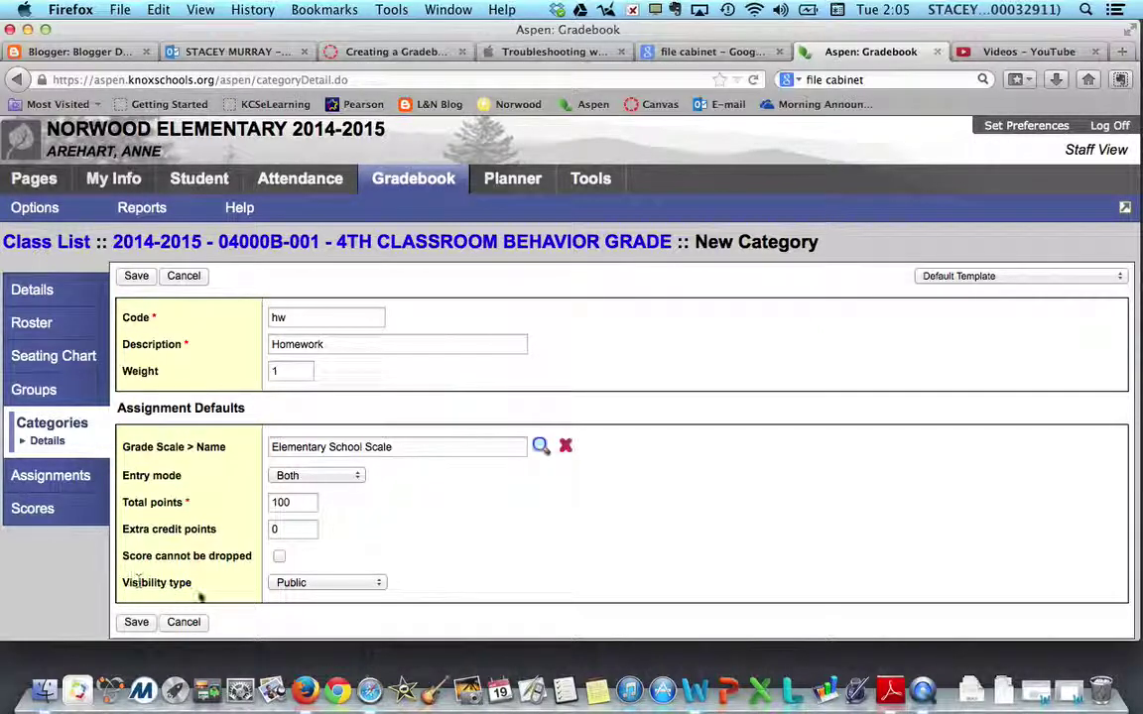
# Step: Set the hw category's visibility type to Private and double-check it
pyautogui.click(380, 584)
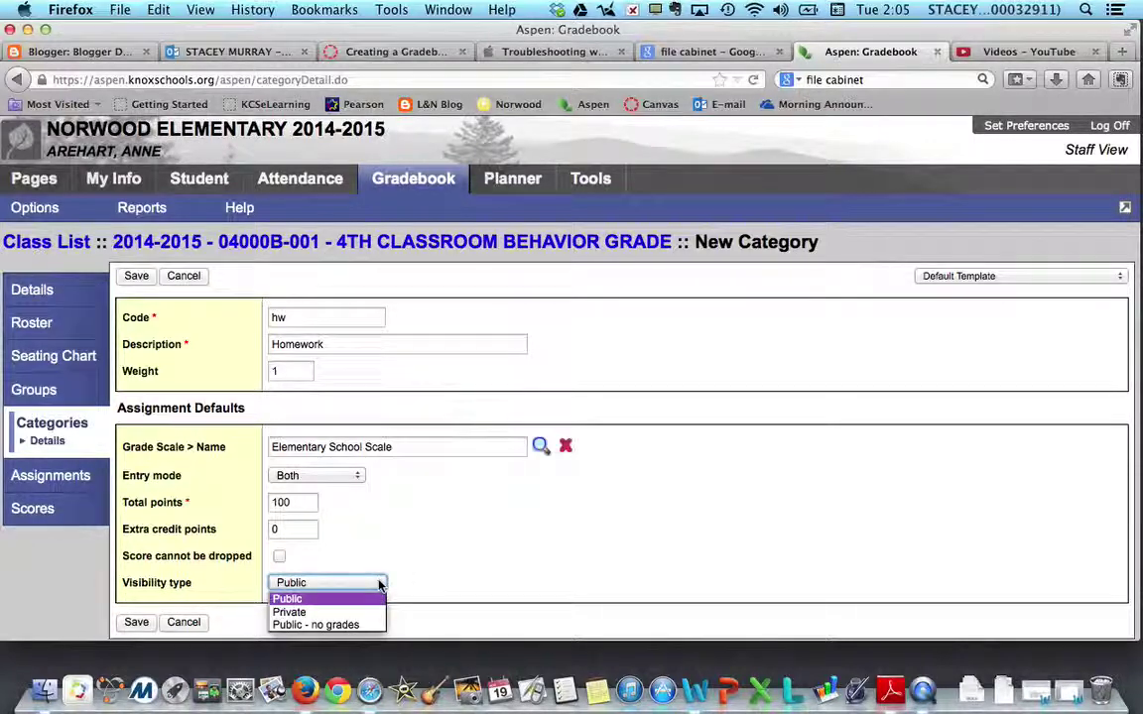
pyautogui.click(306, 614)
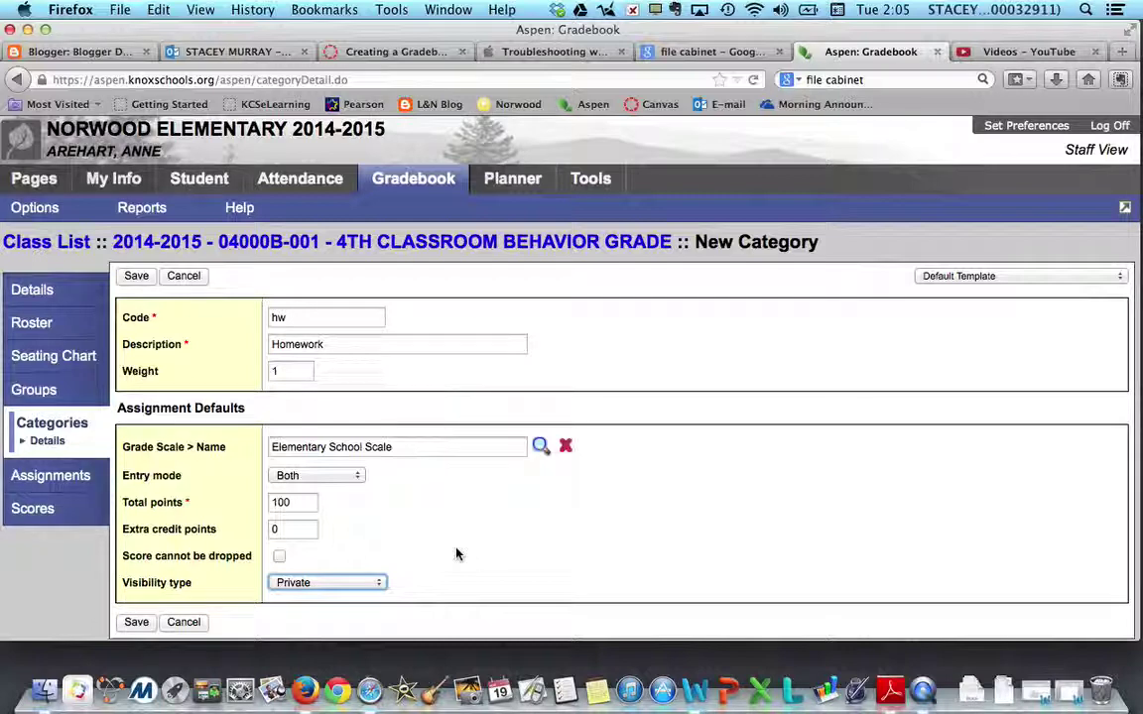
pyautogui.click(376, 582)
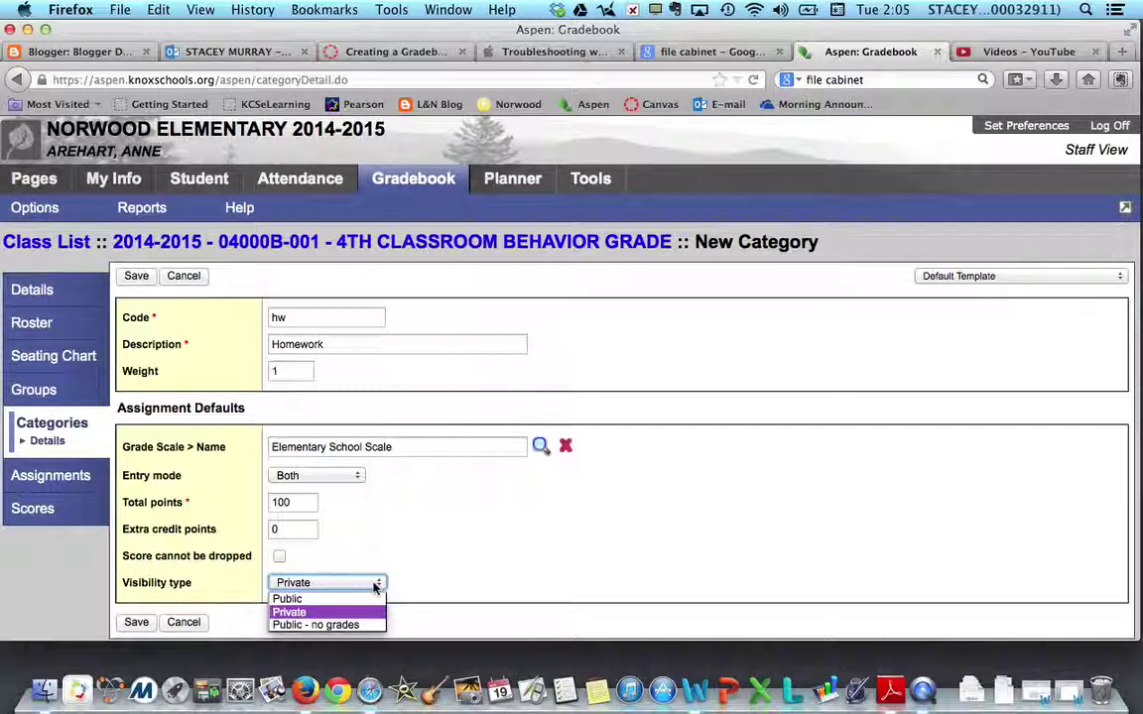
pyautogui.click(297, 612)
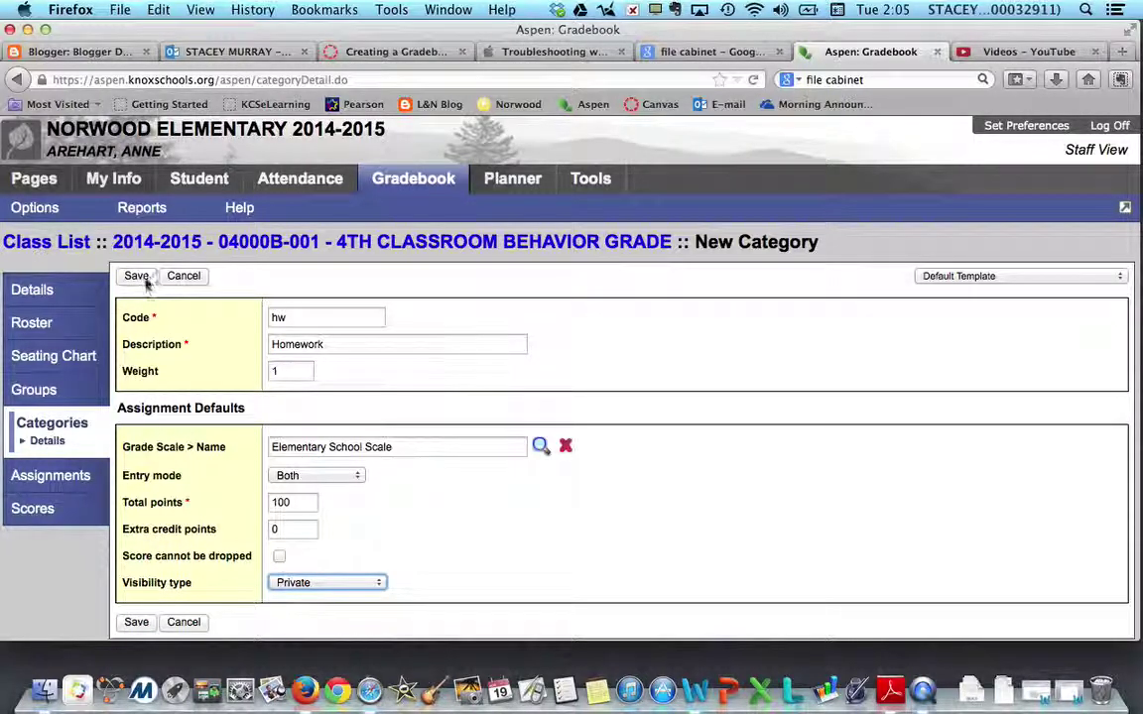
# Step: Save the hw category, acknowledge the Category saved message, and return to Categories
pyautogui.click(136, 622)
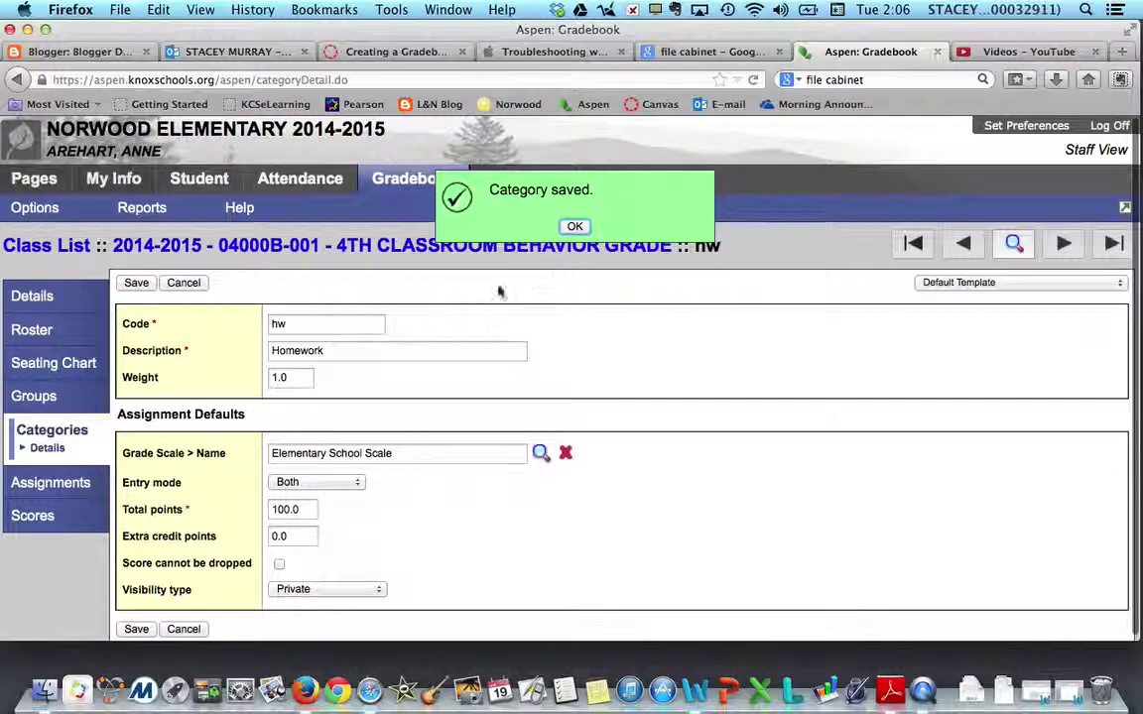
pyautogui.click(575, 227)
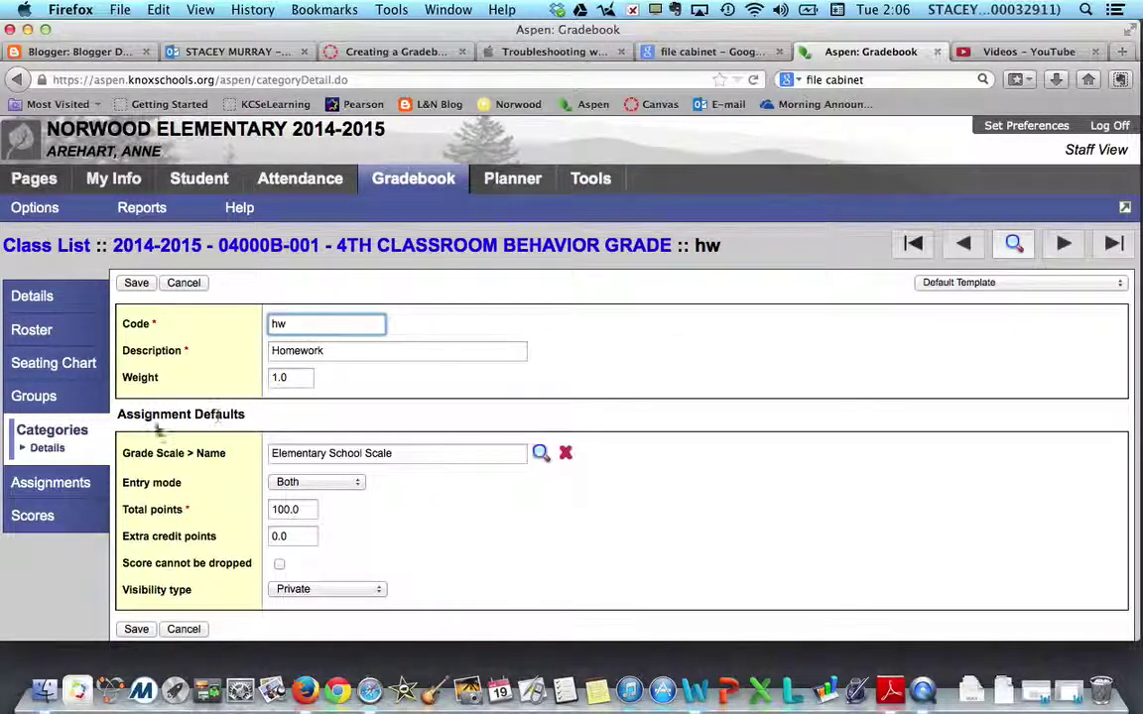
pyautogui.click(38, 435)
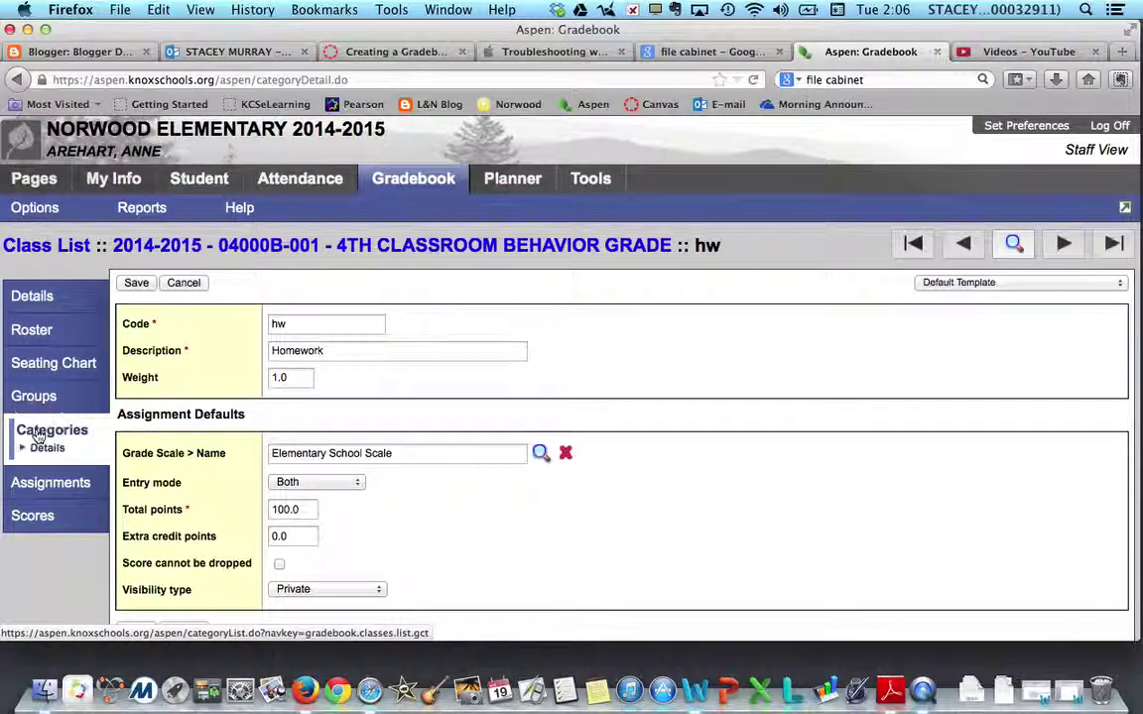